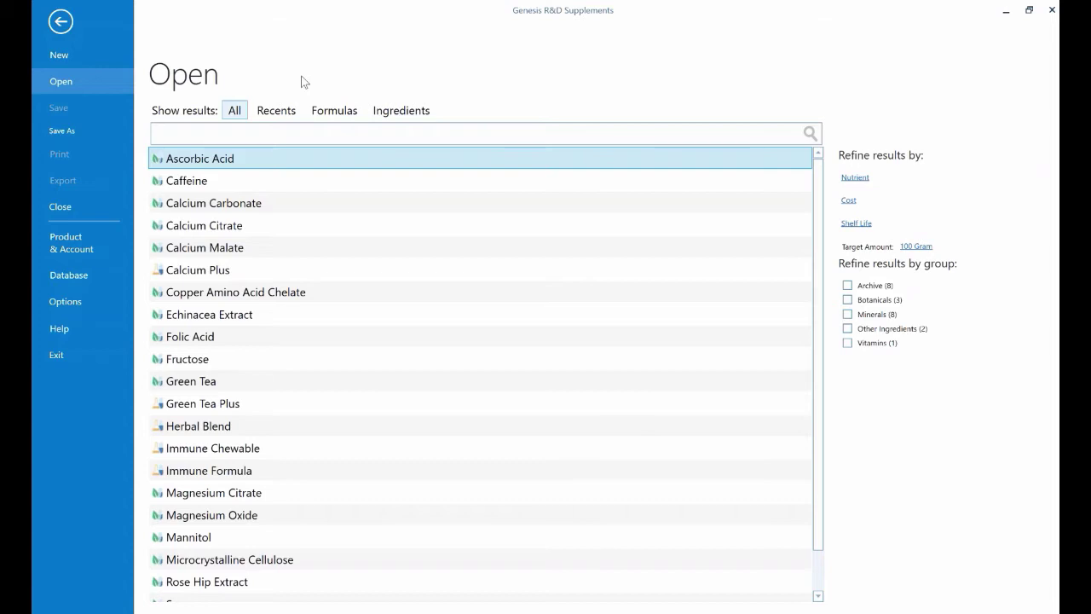
Browse the database items by type: formulas only, ingredients only, and all results.
left_click(331, 112)
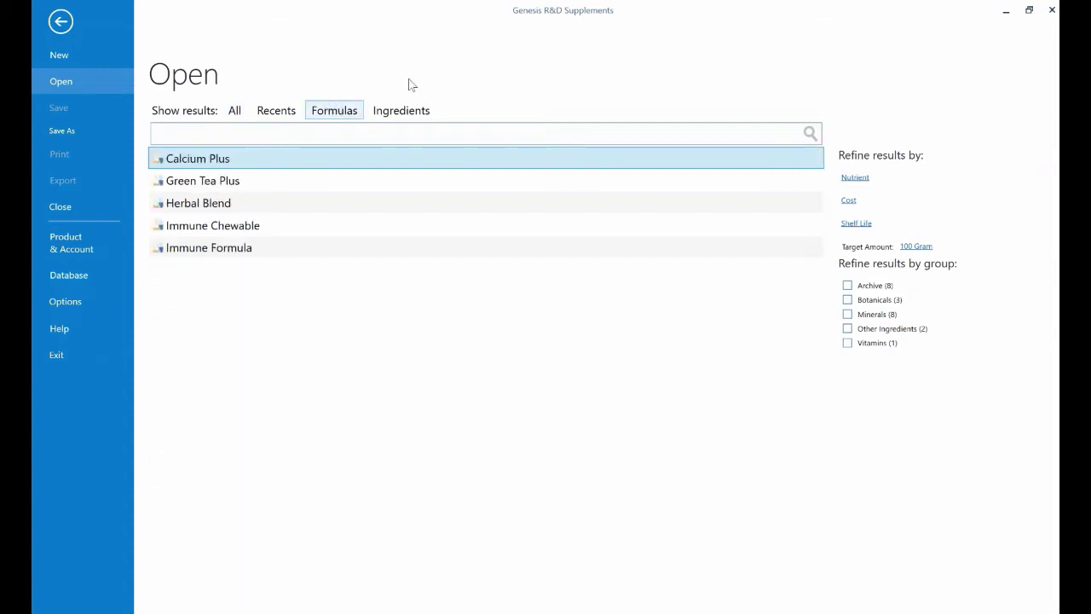
left_click(405, 114)
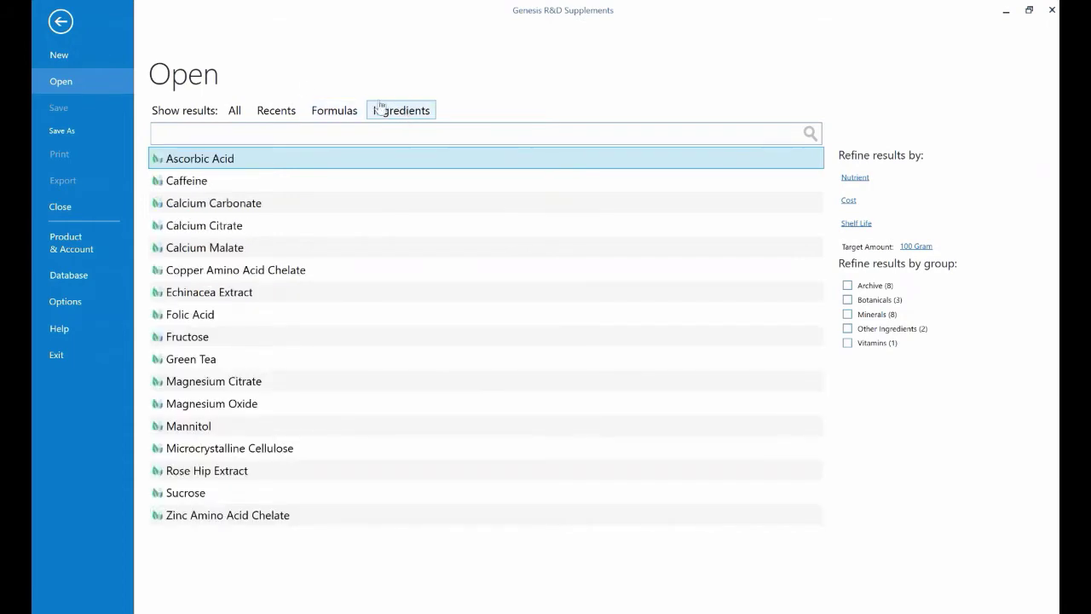
left_click(236, 113)
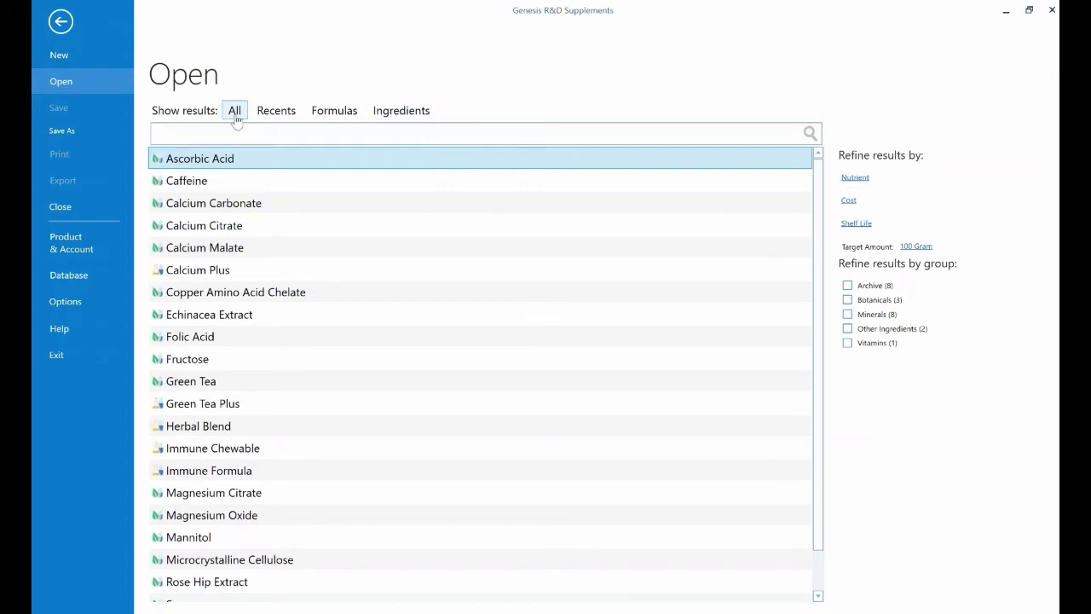
Search all items for "calc" and view the Minerals group, clearing both the search and the group filter.
left_click(230, 134)
type("calc")
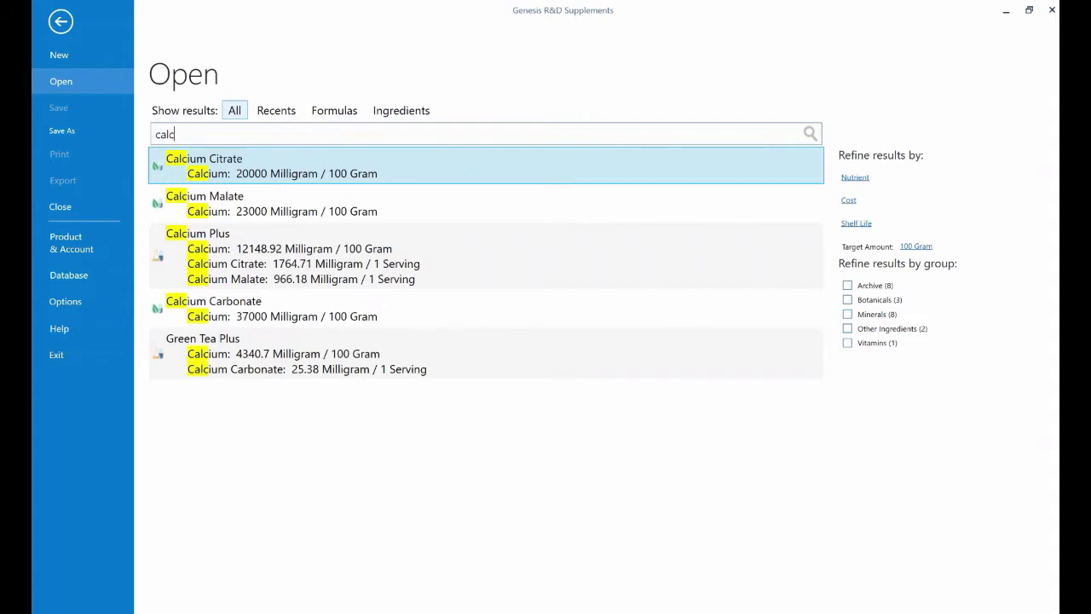
key("BackSpace")
key("BackSpace")
key("BackSpace")
key("BackSpace")
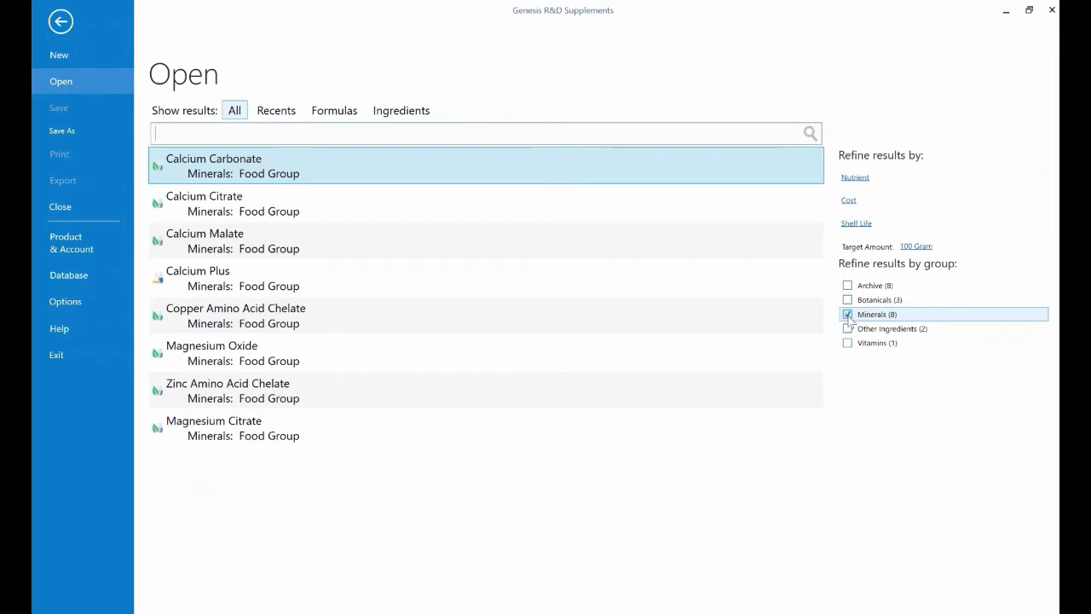
left_click(849, 317)
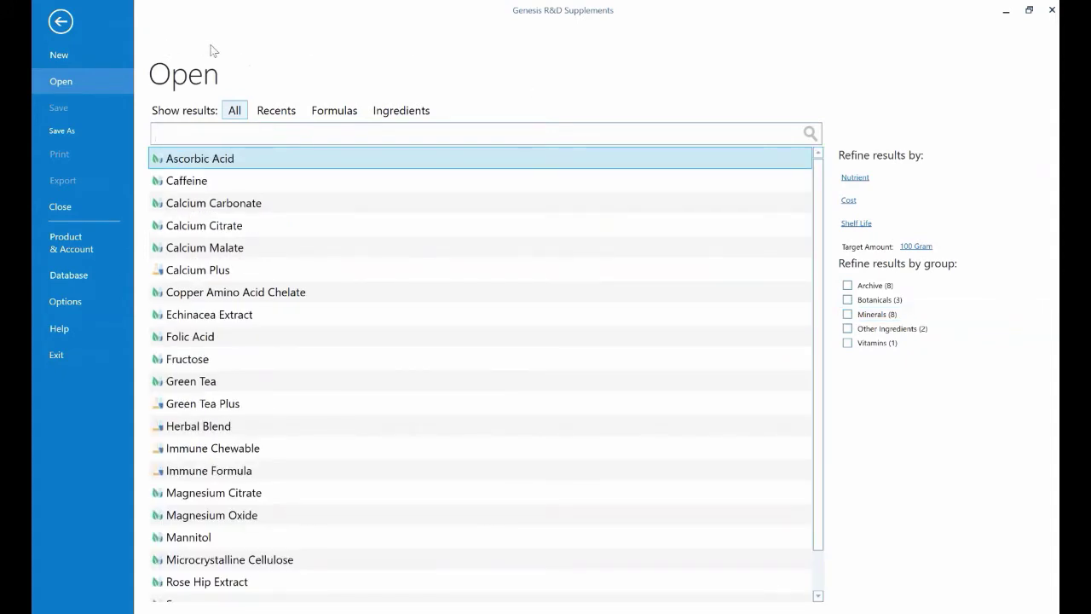
Create a new ingredient named "Ascorbic acid" with the default 100 Gram amount.
left_click(68, 55)
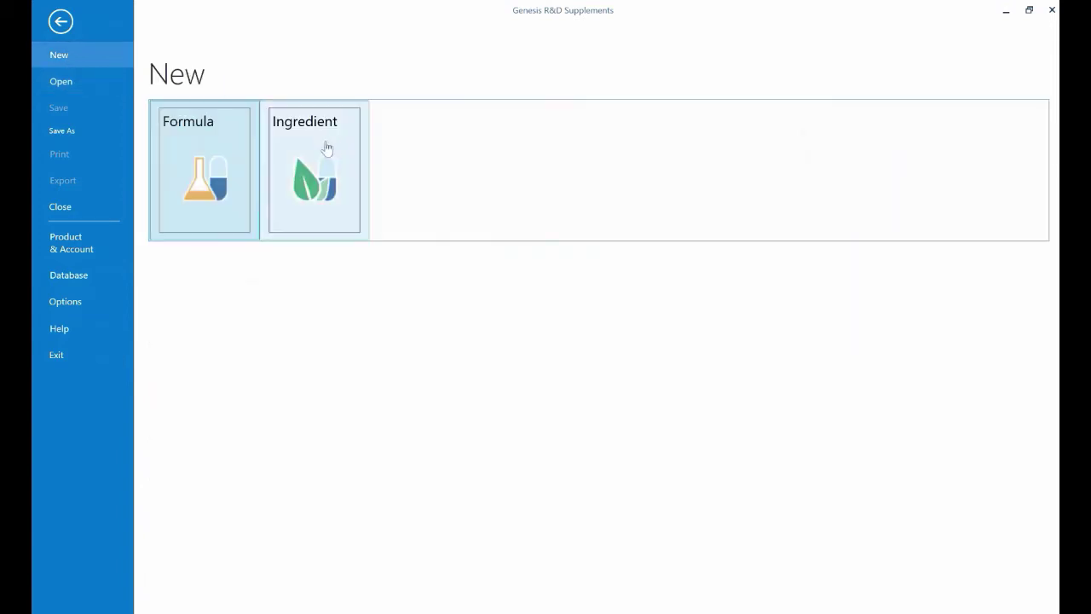
left_click(321, 149)
left_click(321, 149)
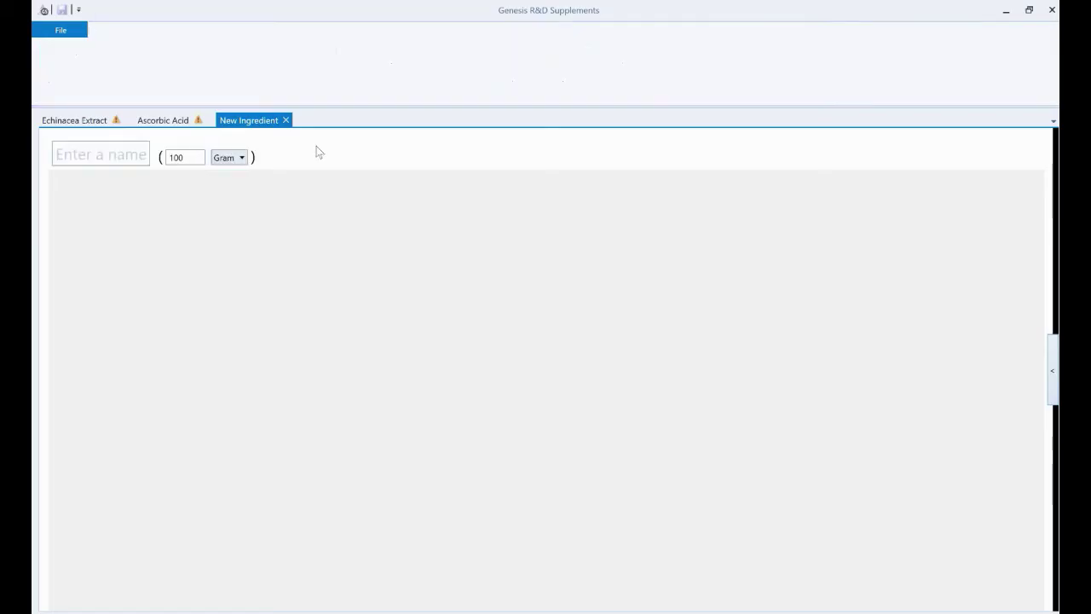
left_click(82, 156)
type("Ascorbic")
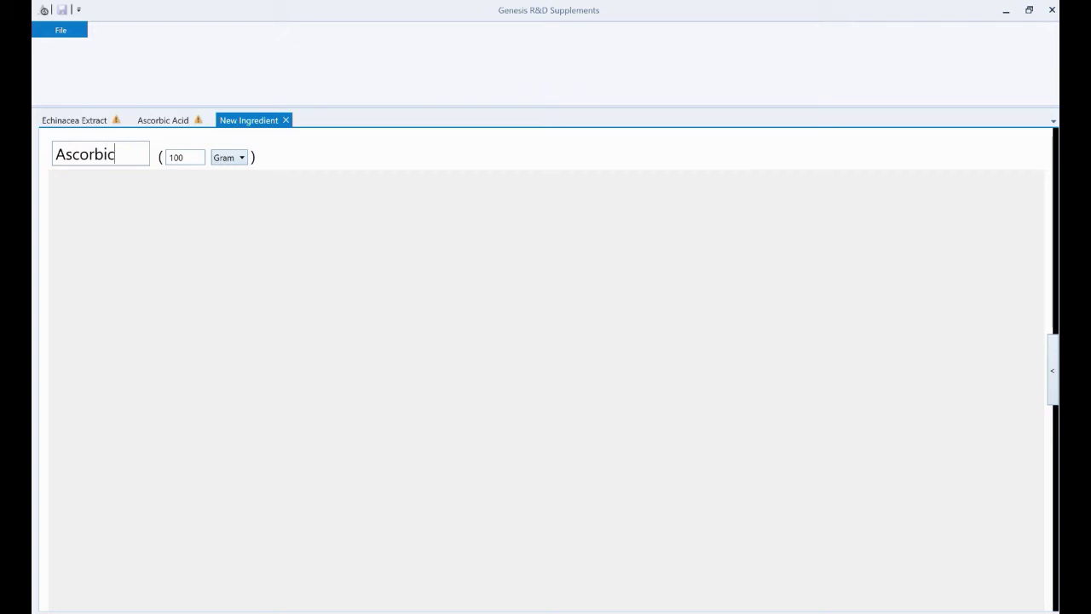
type(" acid")
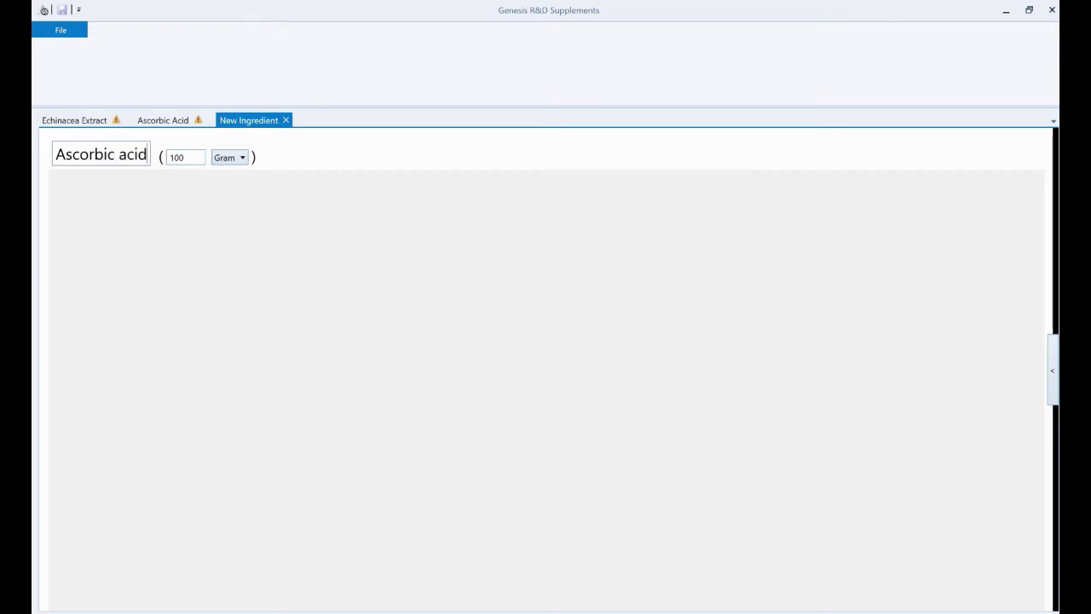
key("Return")
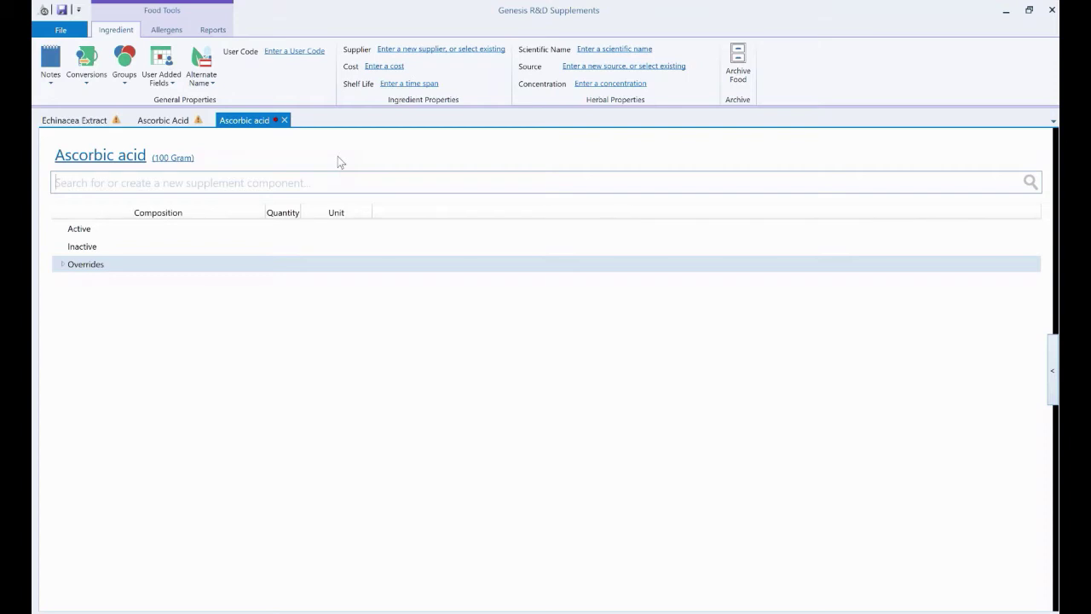
Add Vitamin C to the new ingredient as an active component at 100 Percent.
type("vit")
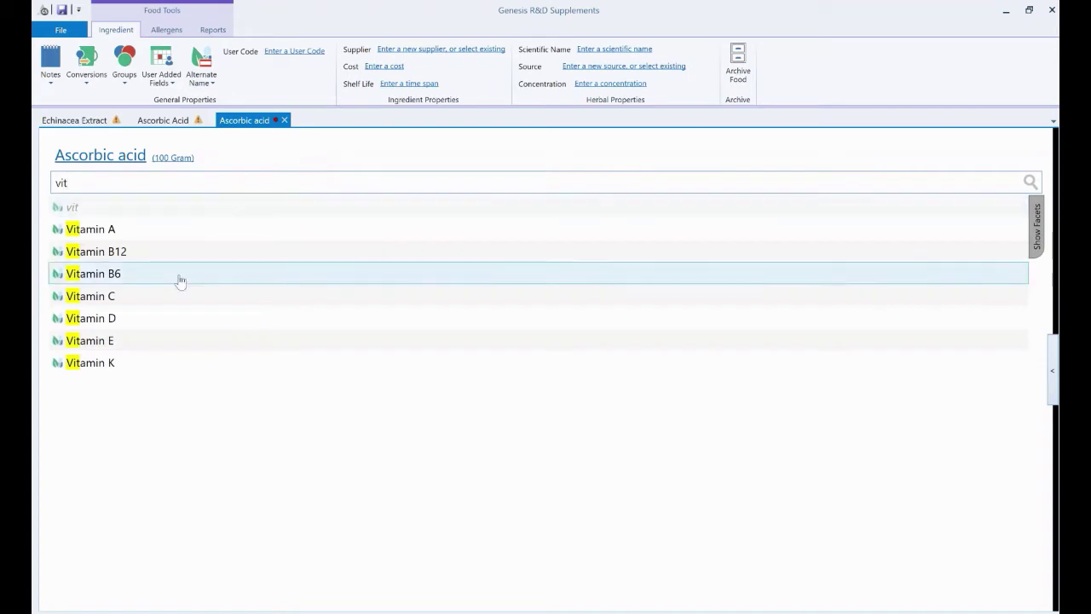
left_click(165, 299)
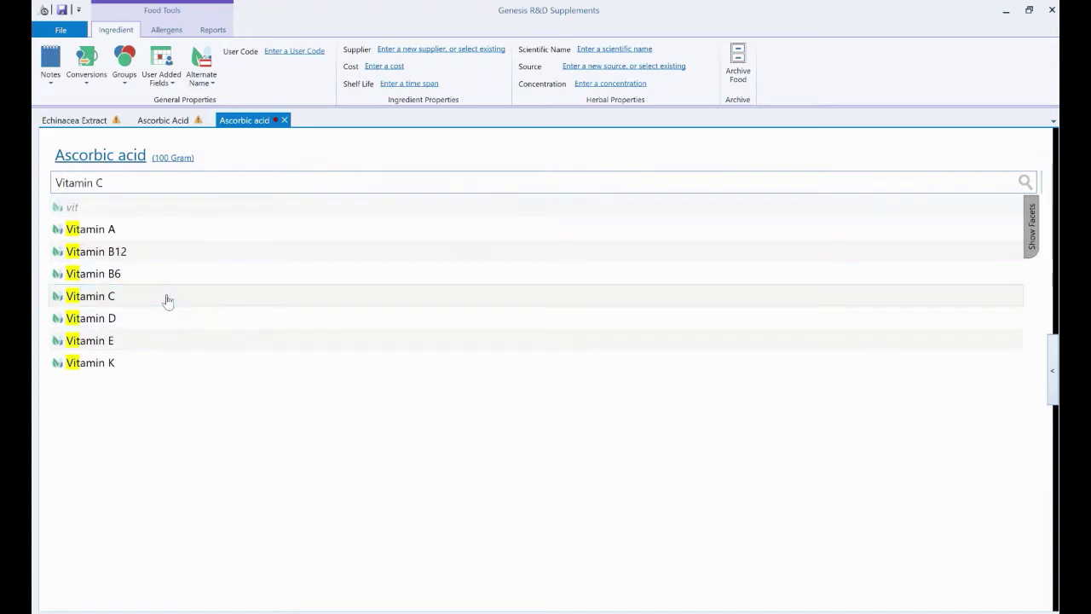
type("100")
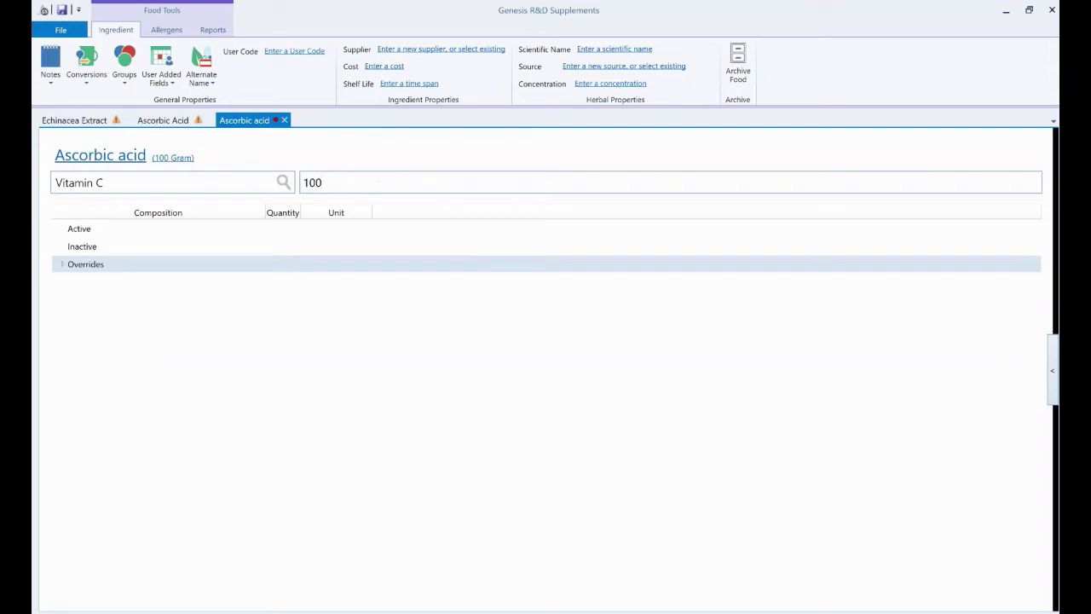
key("Tab")
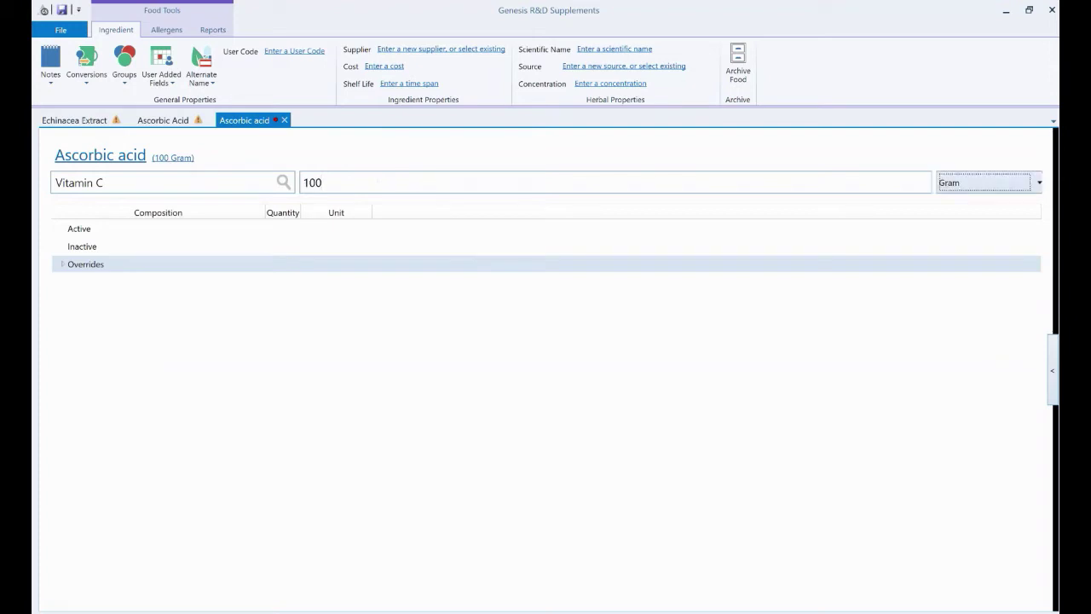
key("p")
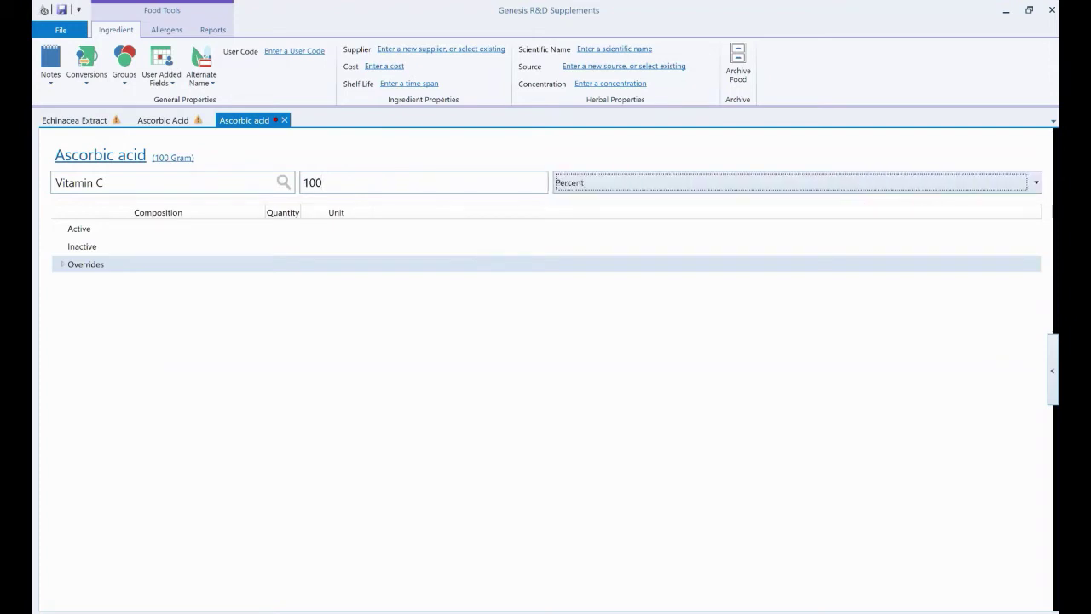
key("Tab")
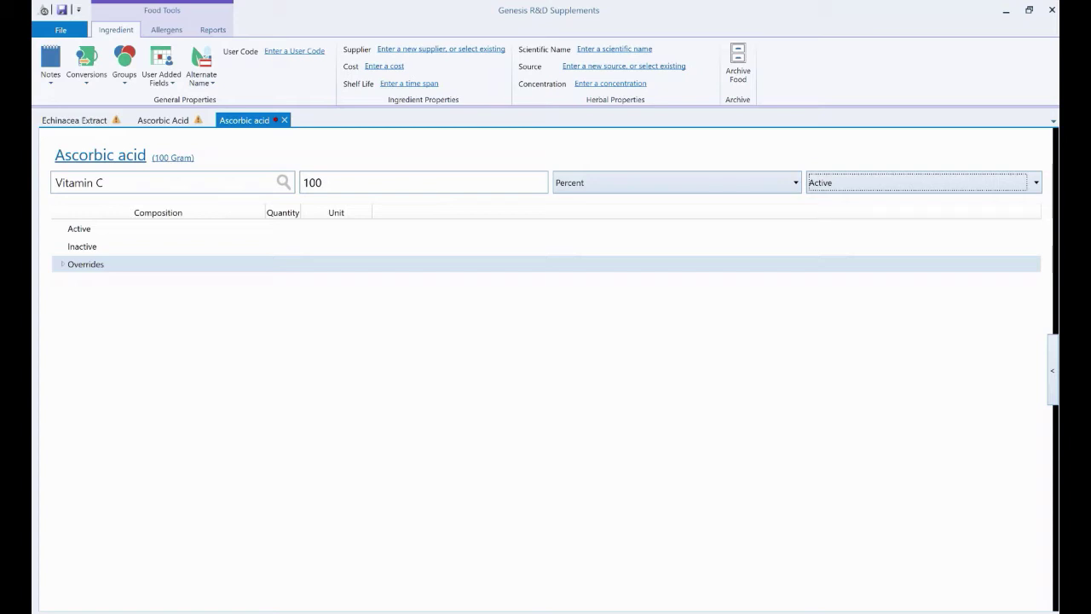
key("Return")
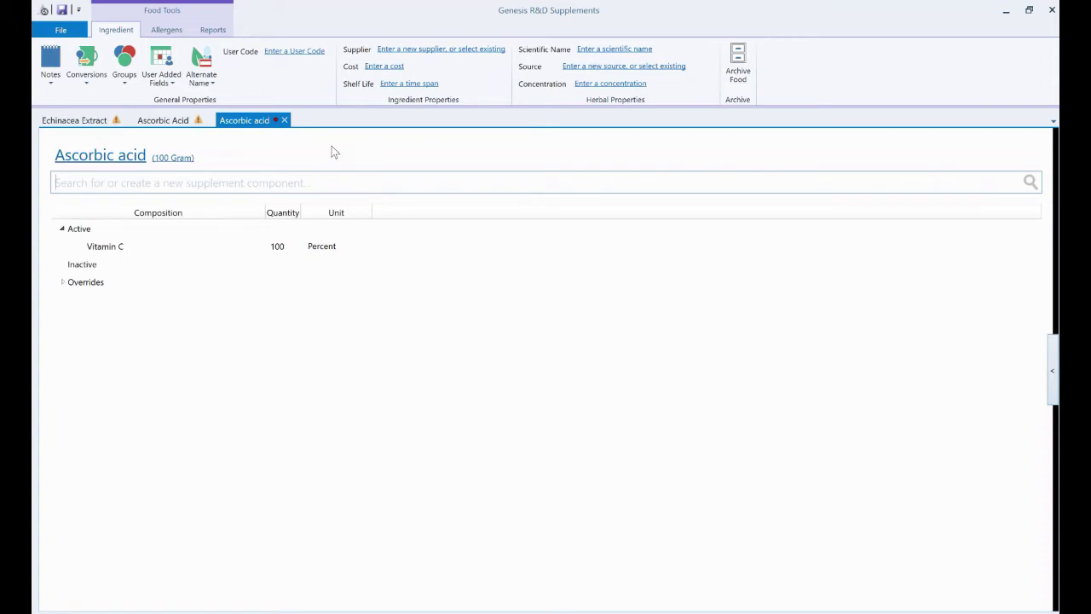
Close the new Ascorbic acid ingredient without saving its changes.
left_click(285, 120)
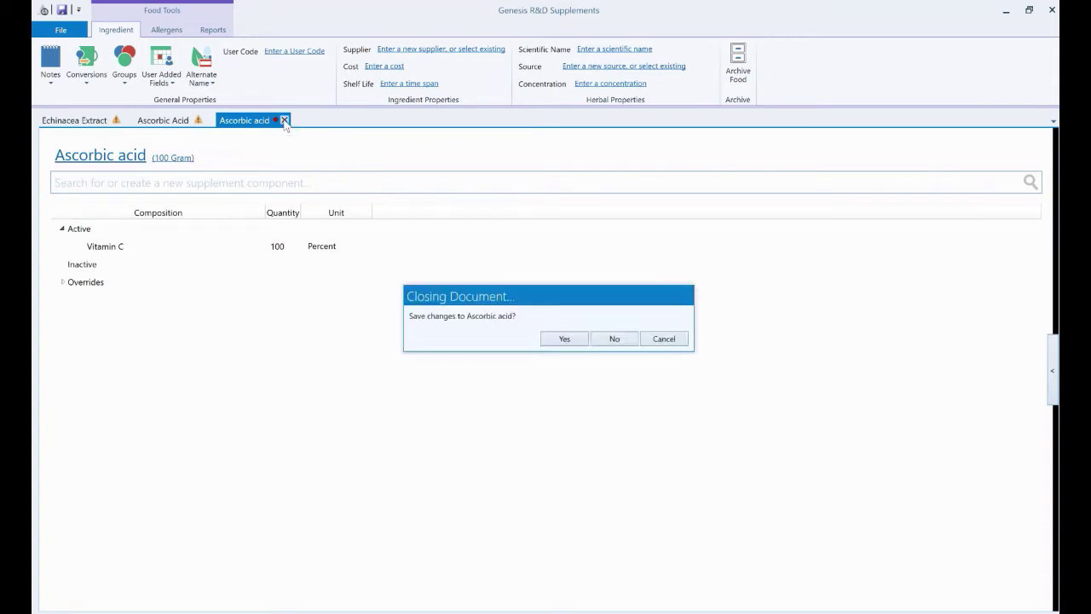
left_click(619, 344)
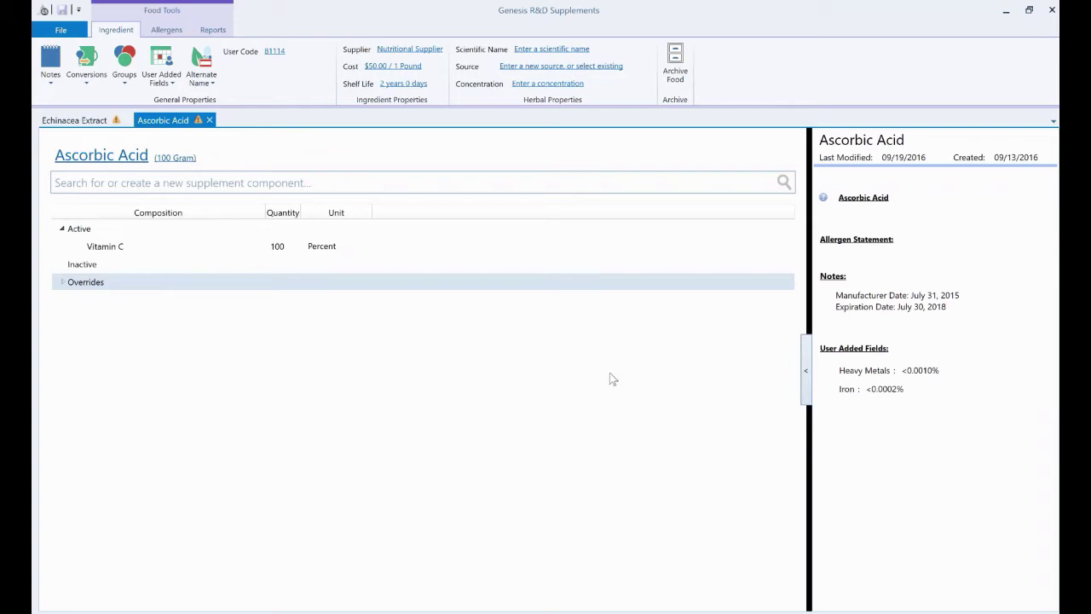
Examine the existing Ascorbic Acid ingredient's summary pane and the available suppliers, keeping Nutritional Supplier selected.
left_click(806, 370)
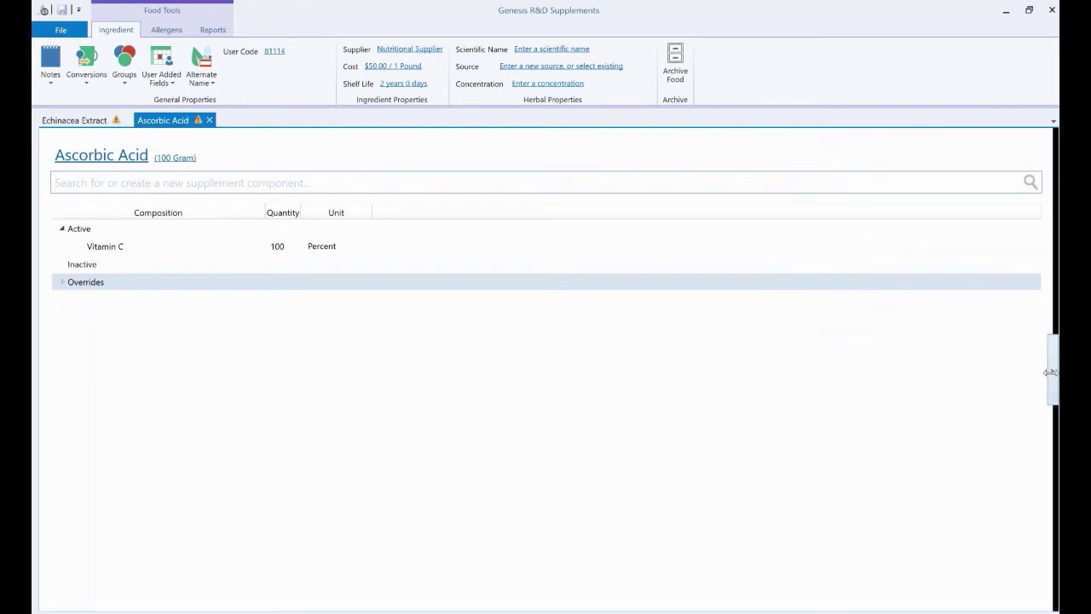
left_click(1050, 372)
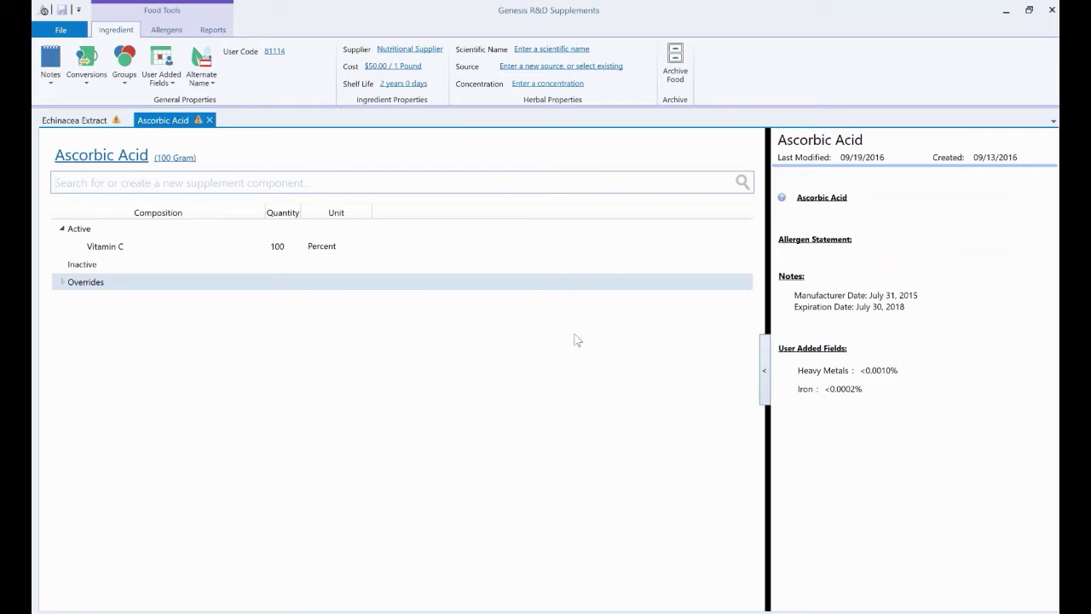
left_click(433, 53)
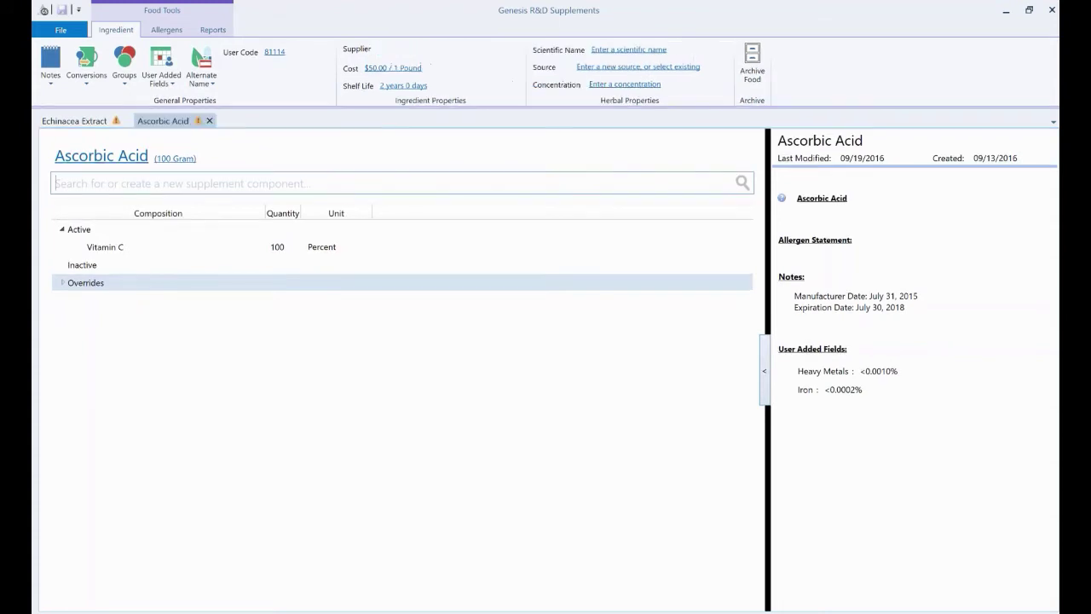
left_click(512, 50)
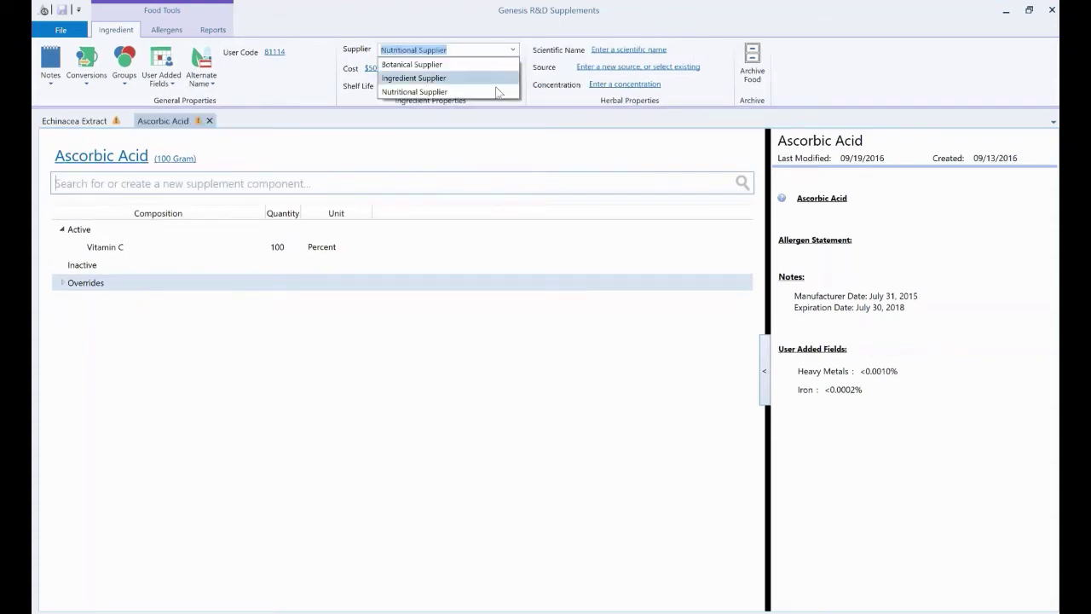
left_click(493, 89)
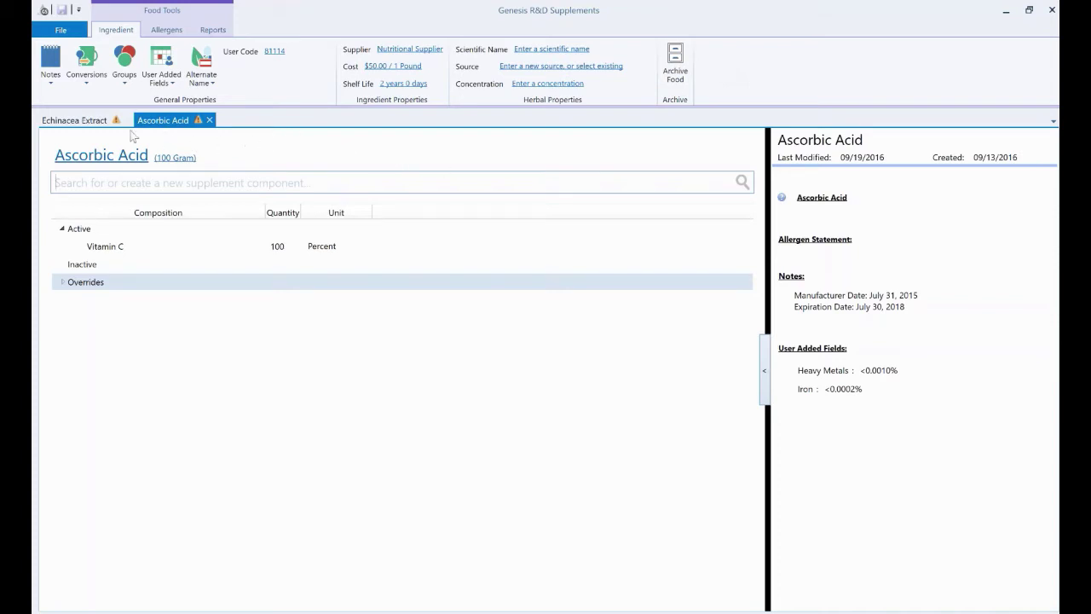
Review the Echinacea Extract ingredient's composition, allergen statement and ingredient report.
left_click(74, 125)
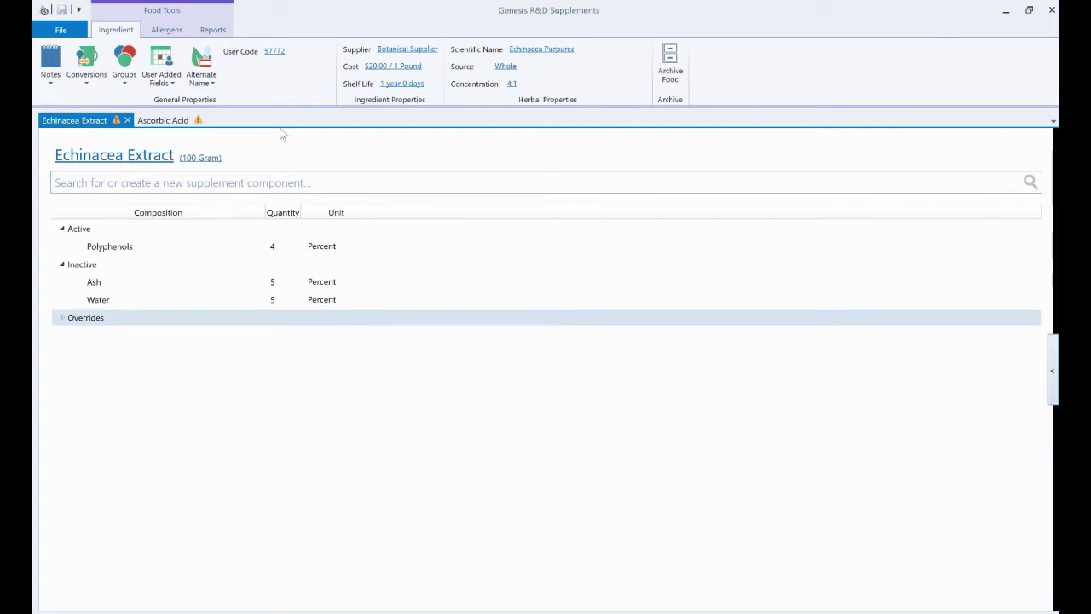
left_click(168, 32)
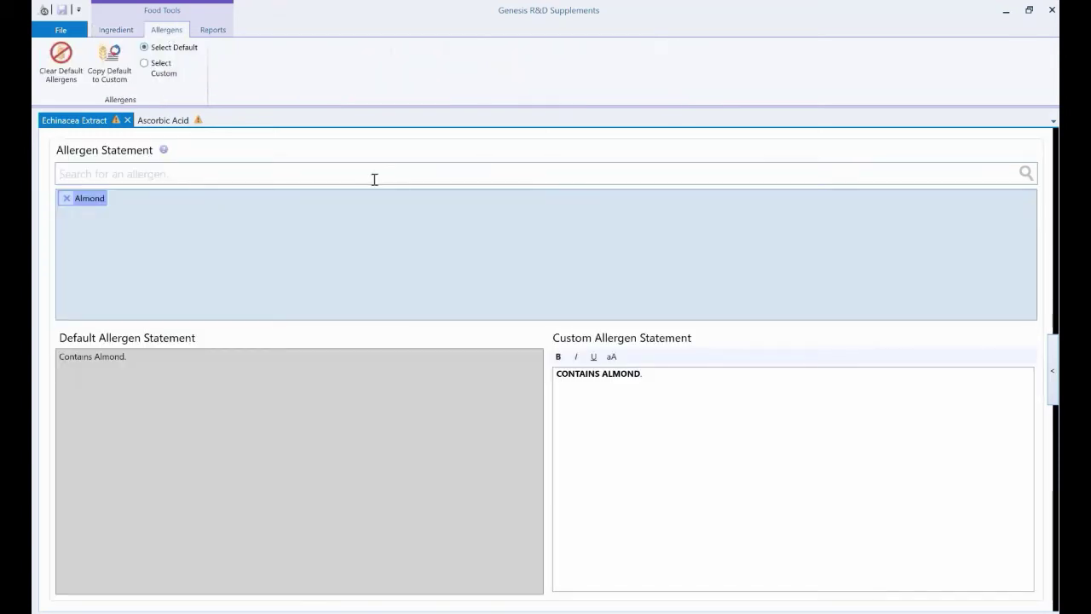
left_click(374, 180)
left_click(216, 33)
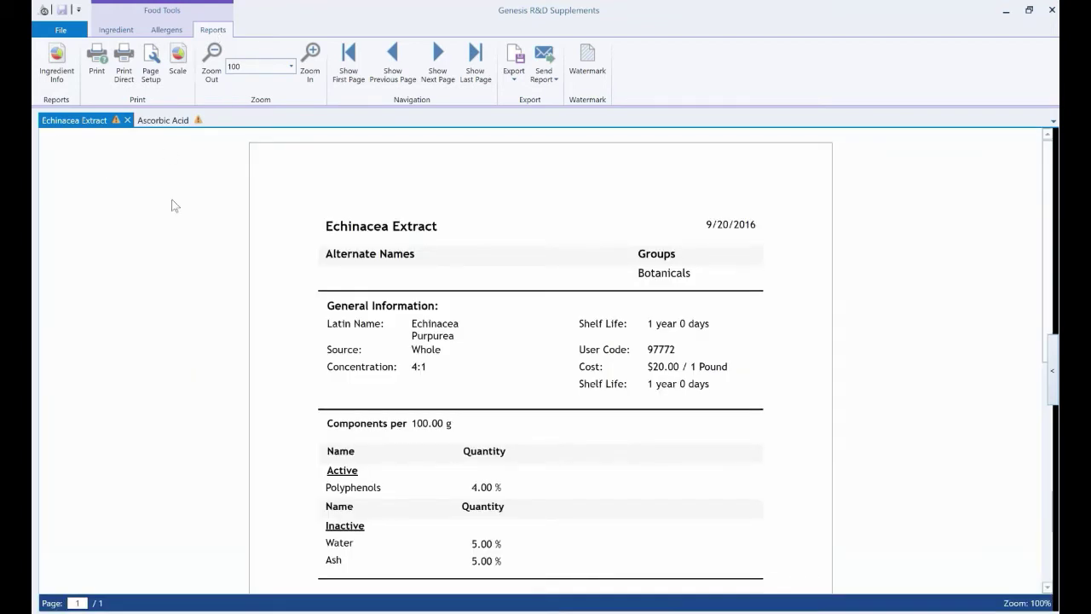
left_click(116, 31)
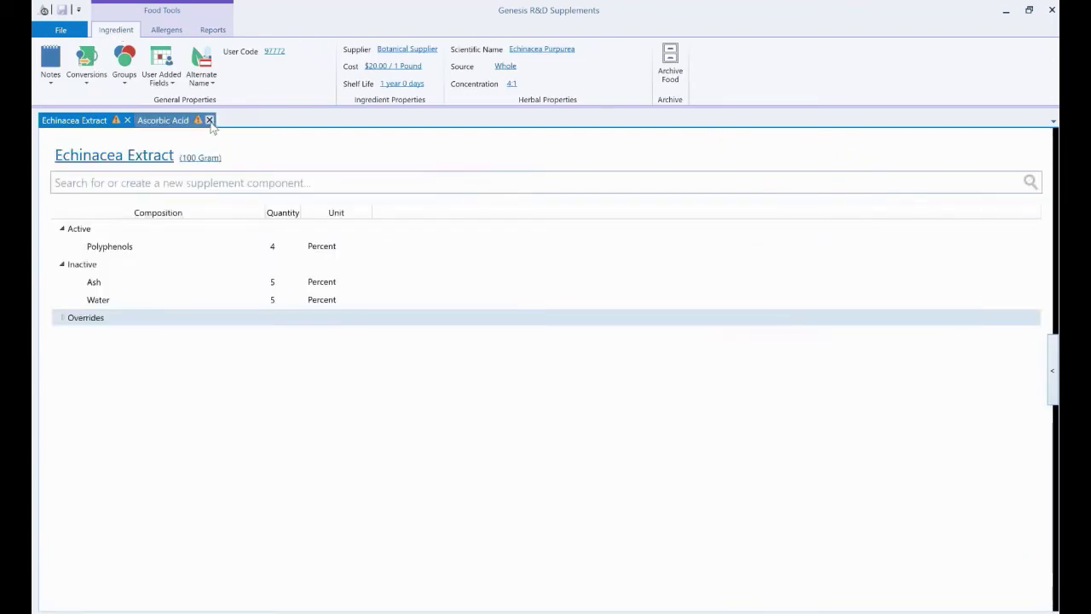
Close the Ascorbic Acid and Echinacea Extract ingredients.
left_click(208, 120)
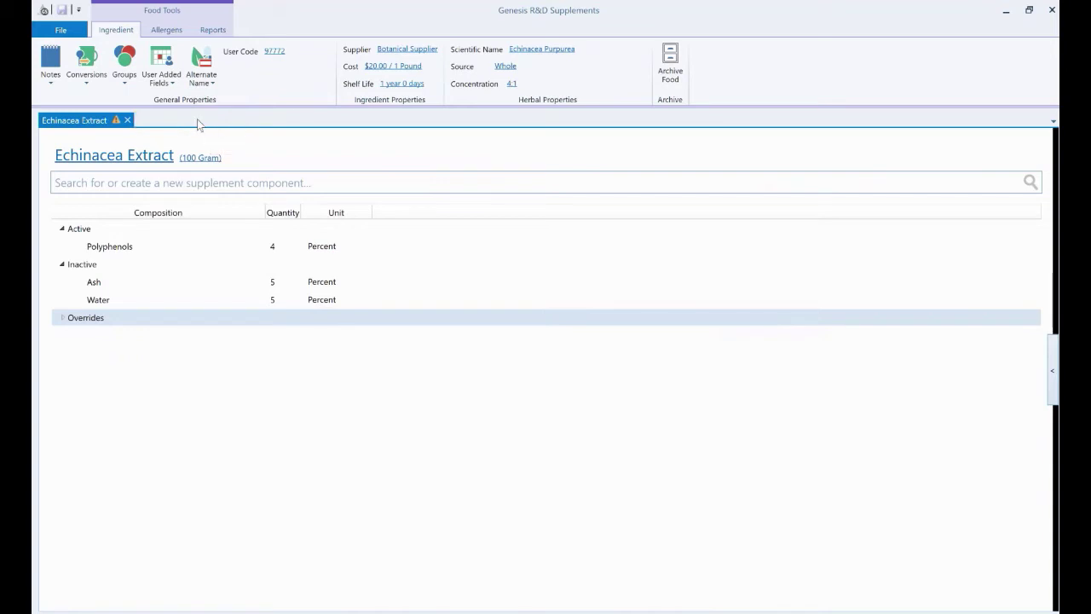
left_click(127, 120)
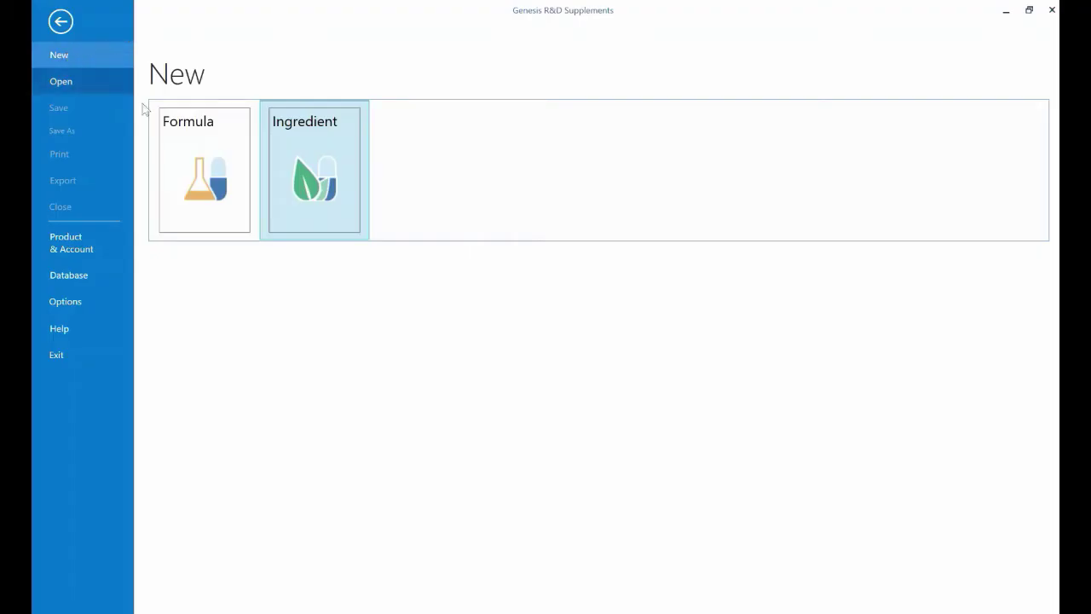
Create a new formula named "Immune Plus".
left_click(184, 154)
left_click(184, 153)
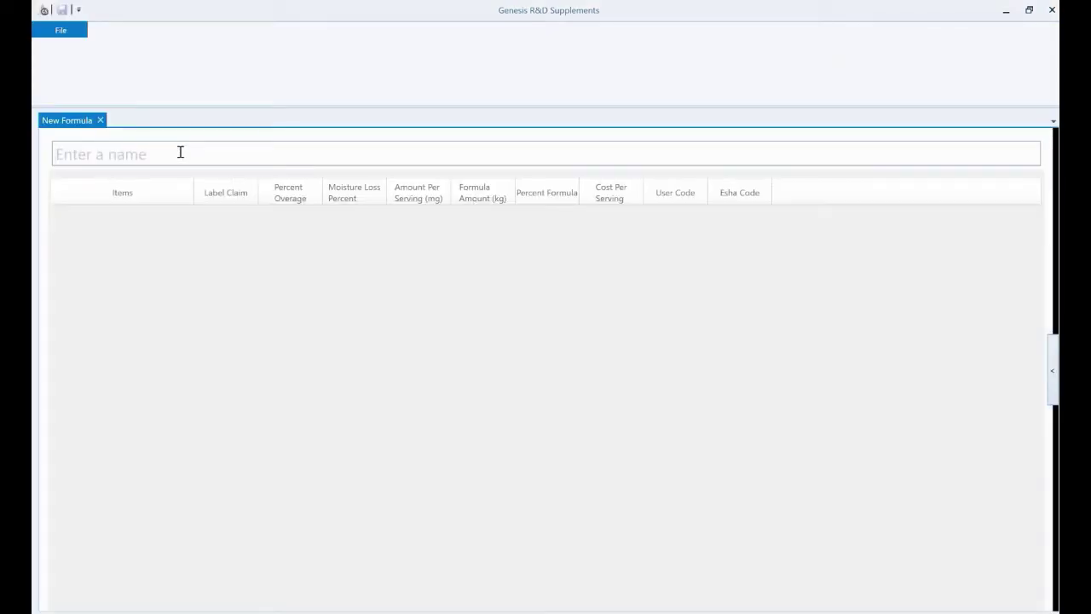
left_click(181, 152)
type("Immuni")
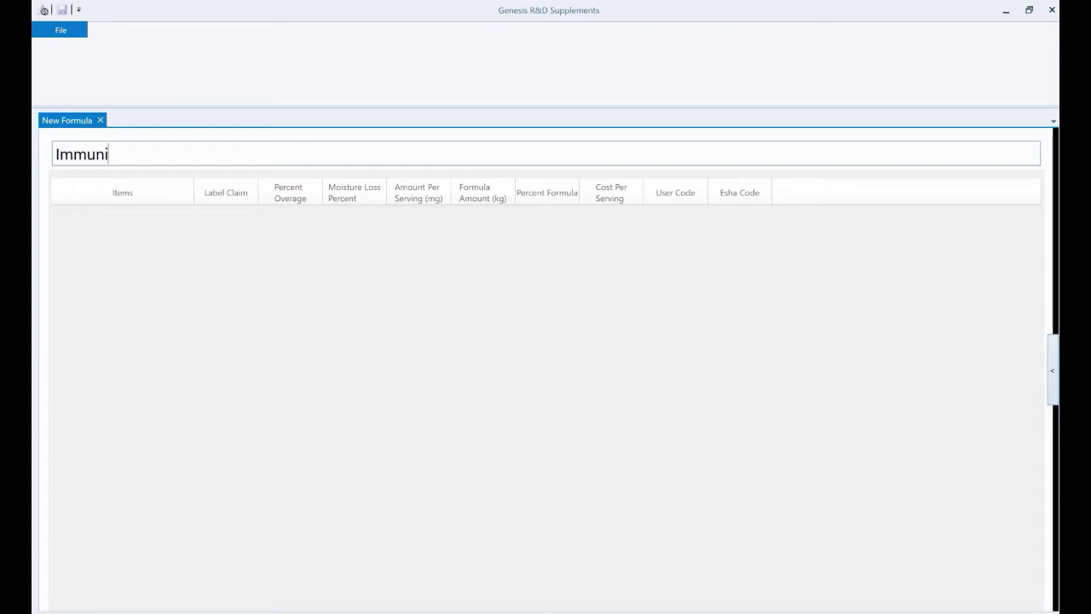
key("BackSpace")
type("e Plus")
key("Return")
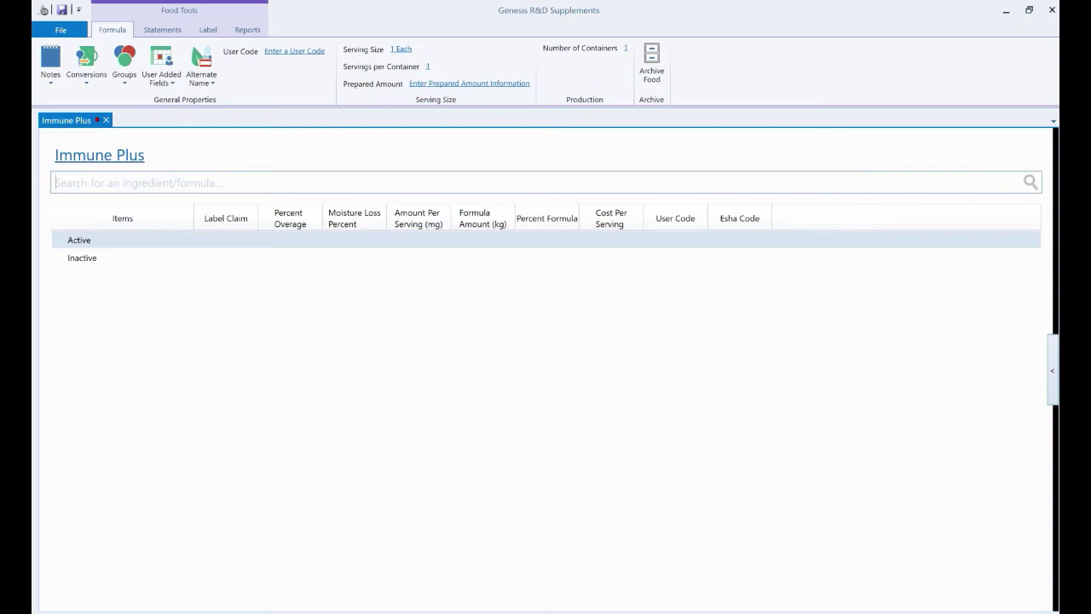
Add Ascorbic Acid to the Immune Plus formula as an active ingredient with a label claim of 200 milligrams.
type("asc")
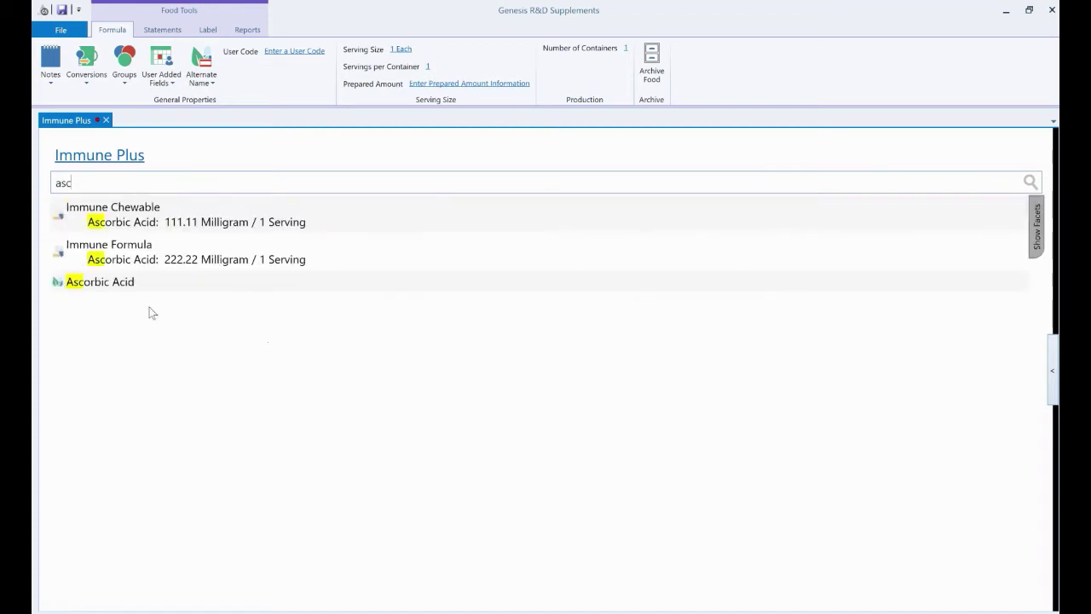
left_click(121, 284)
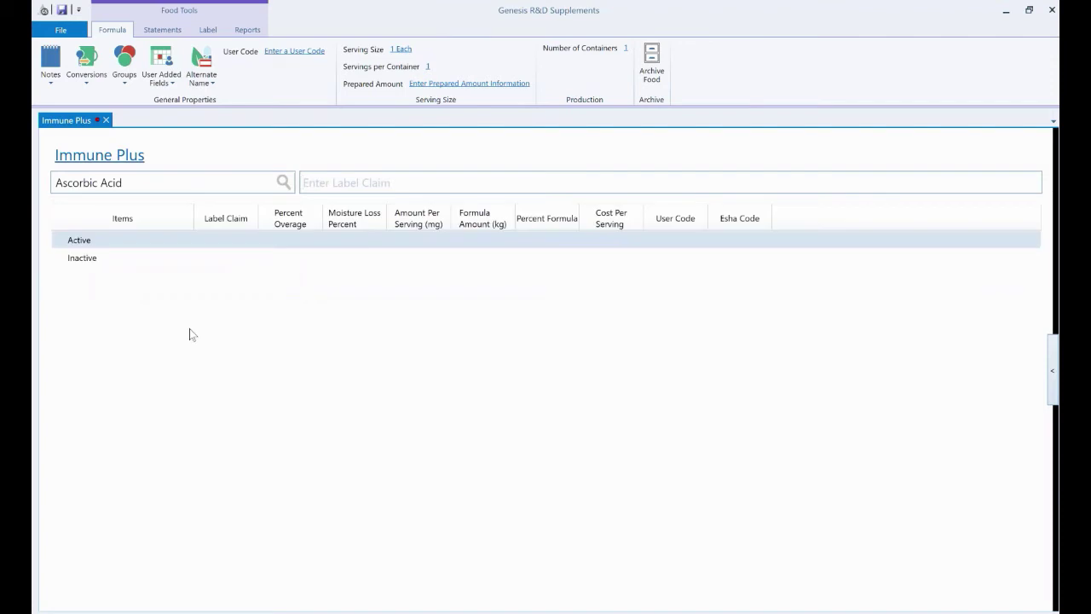
type("200")
key("Tab")
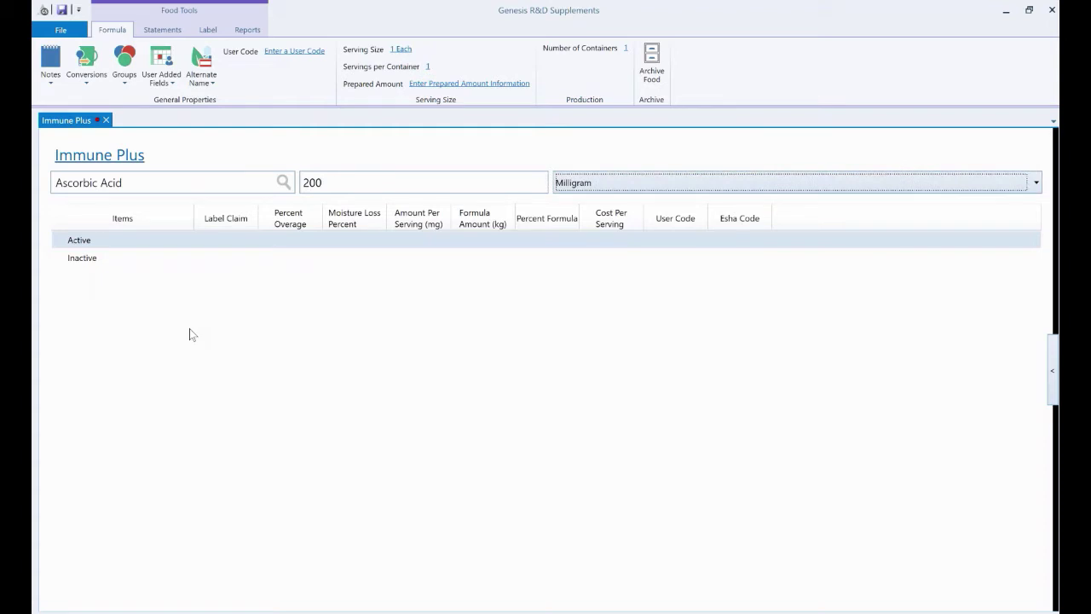
key("Tab")
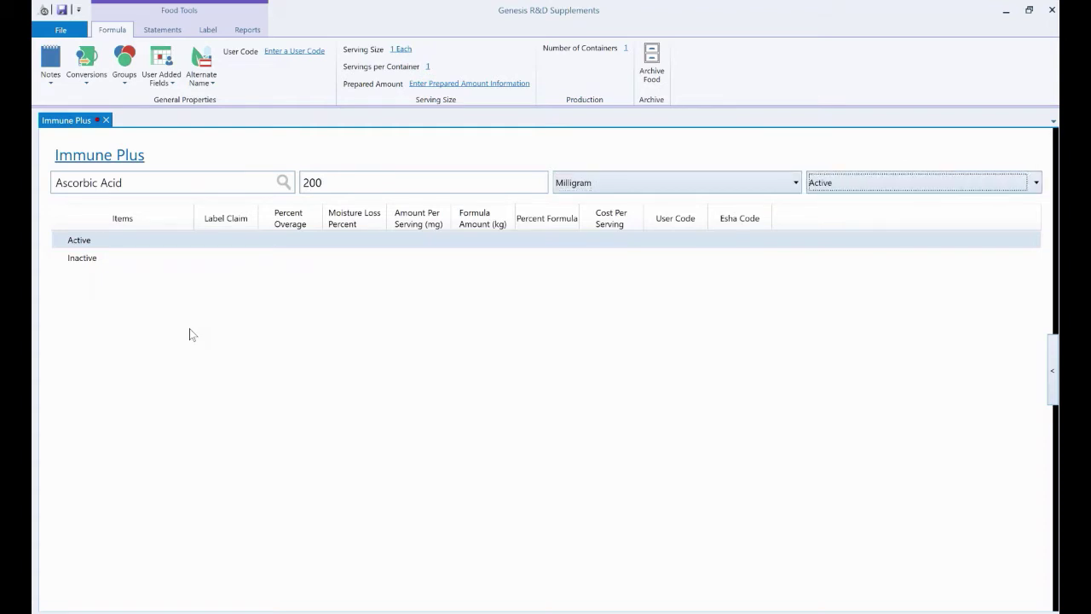
key("Return")
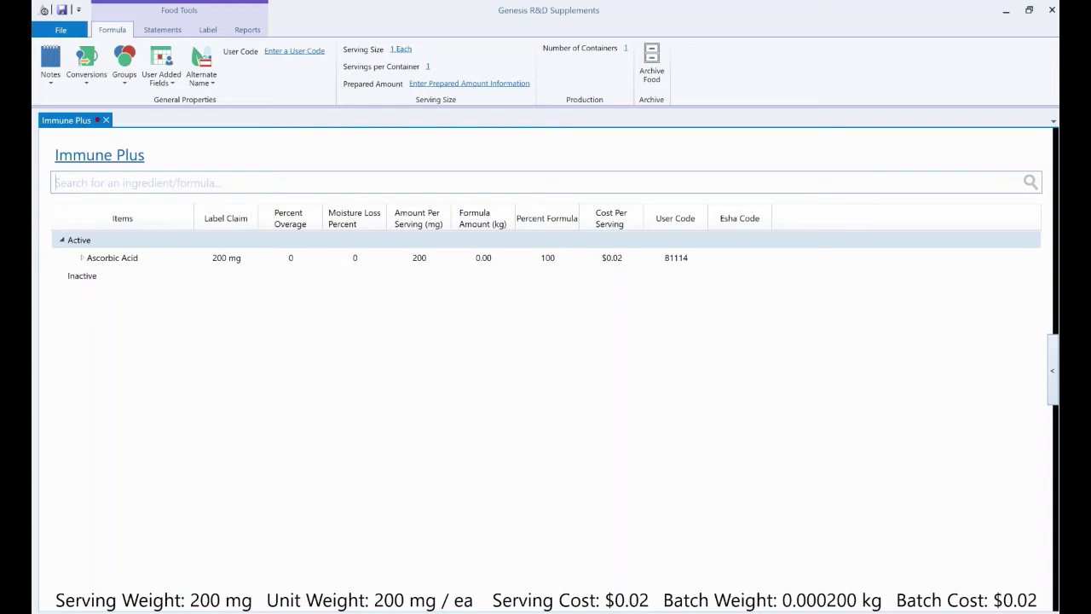
Add Zinc Amino Acid Chelate as an active ingredient with a label claim of 30 milligrams.
type("zinc")
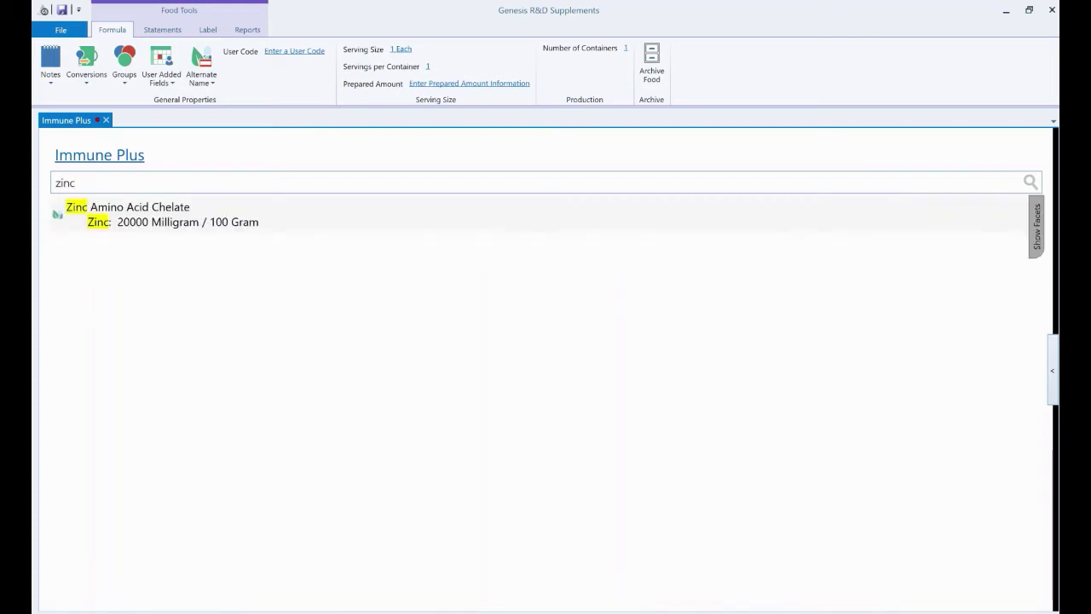
left_click(164, 211)
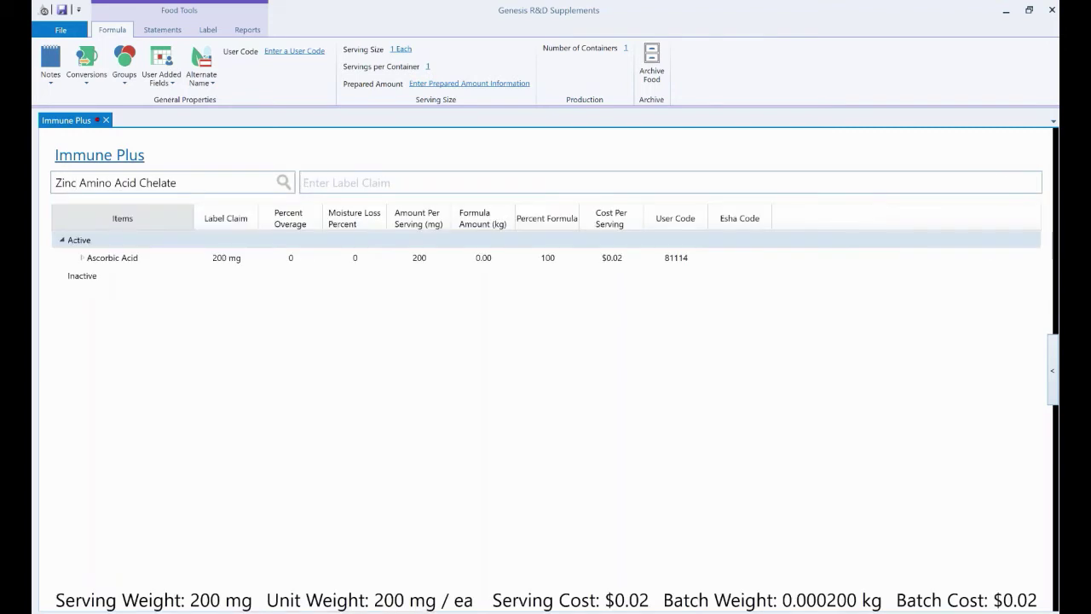
type("30")
key("Tab")
key("Tab")
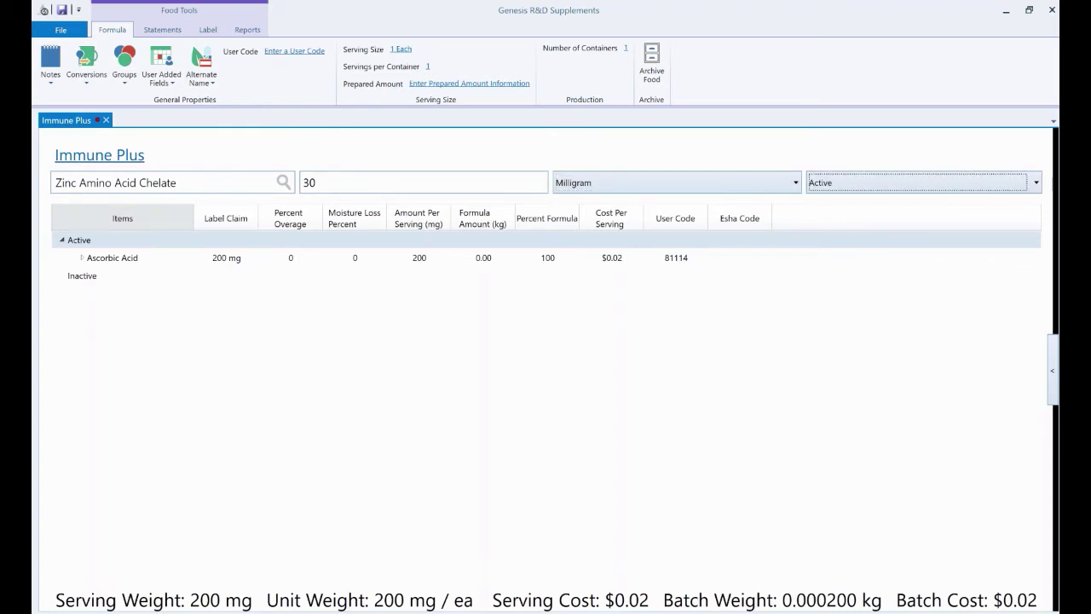
key("Return")
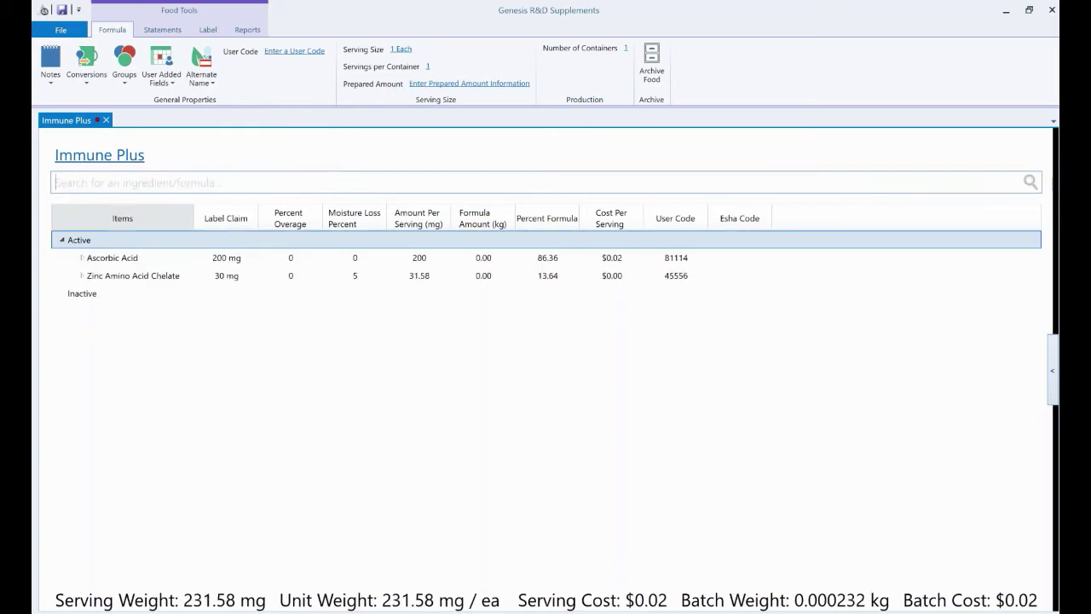
Add Copper Amino Acid Chelate as an active ingredient with a label claim of 2 milligrams.
type("copp")
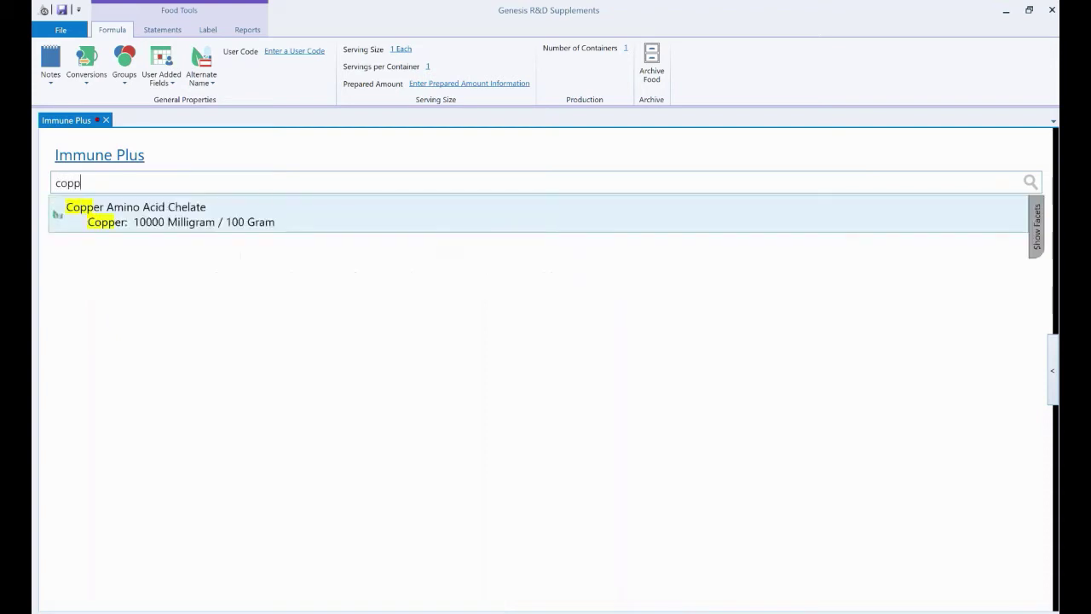
left_click(156, 213)
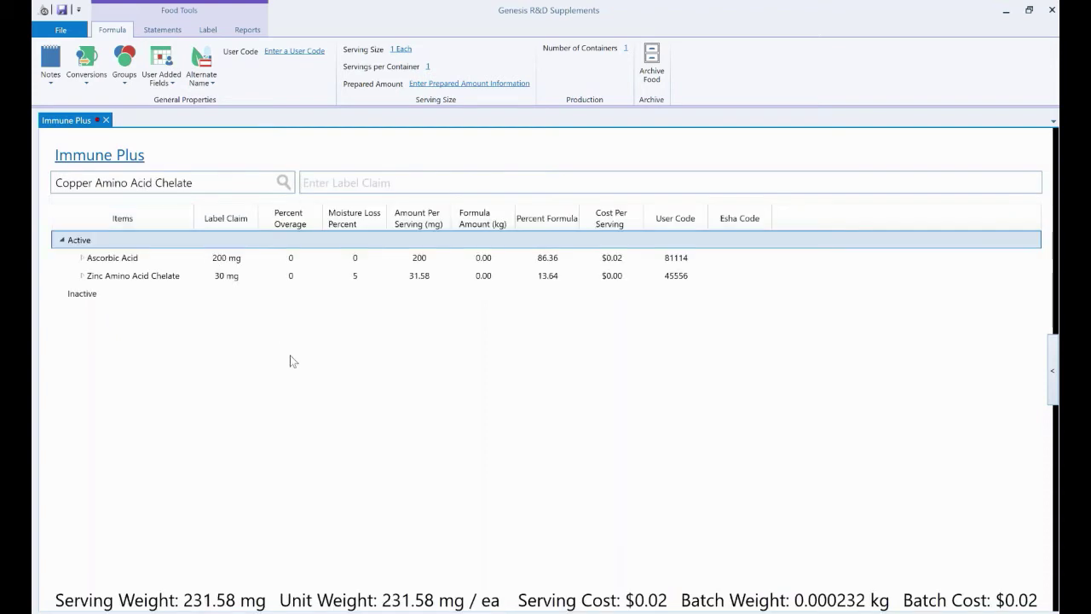
type("2")
key("Tab")
key("Tab")
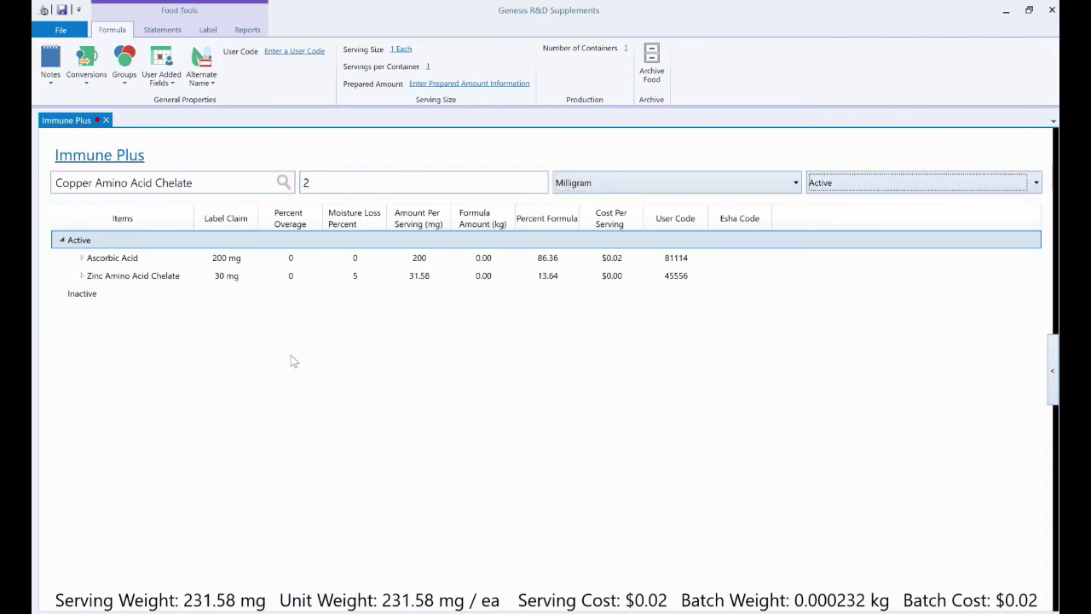
key("Return")
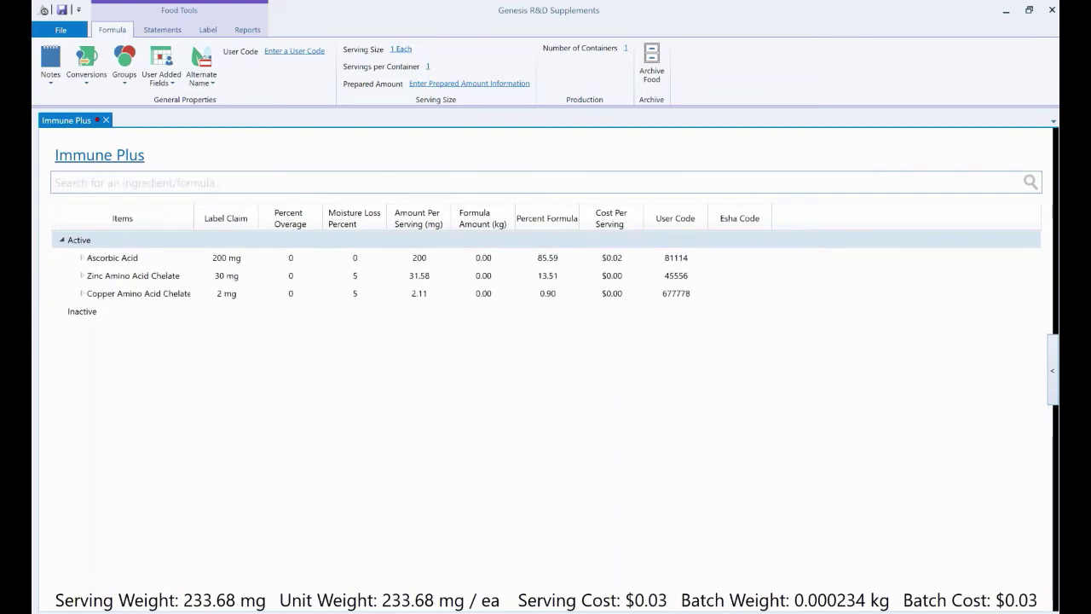
Add the Echinacea Extract ingredient as an active item with a label claim of 400 milligrams.
type("ech")
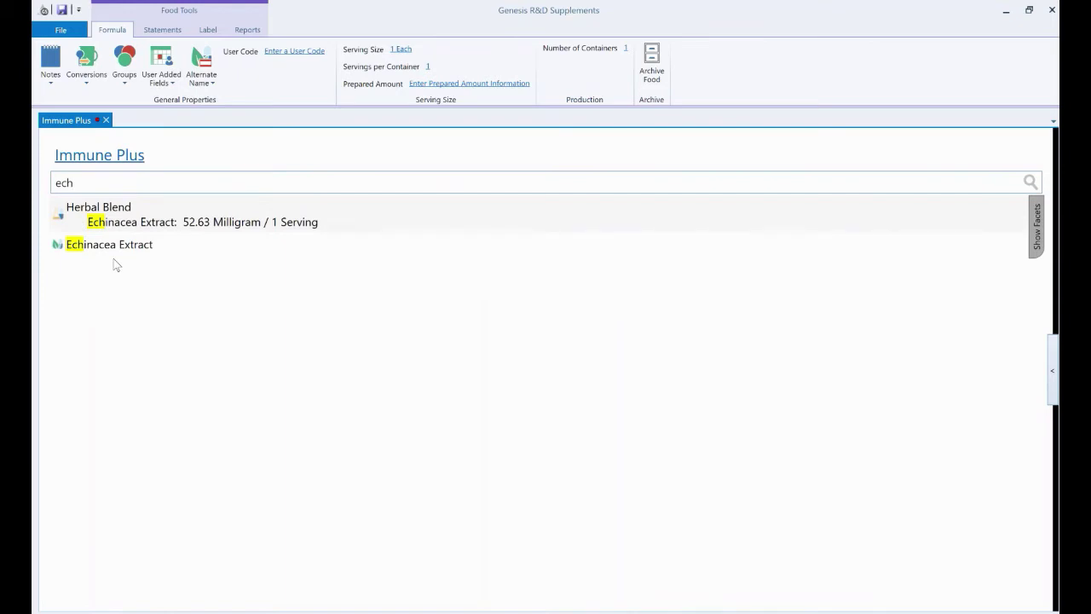
left_click(118, 247)
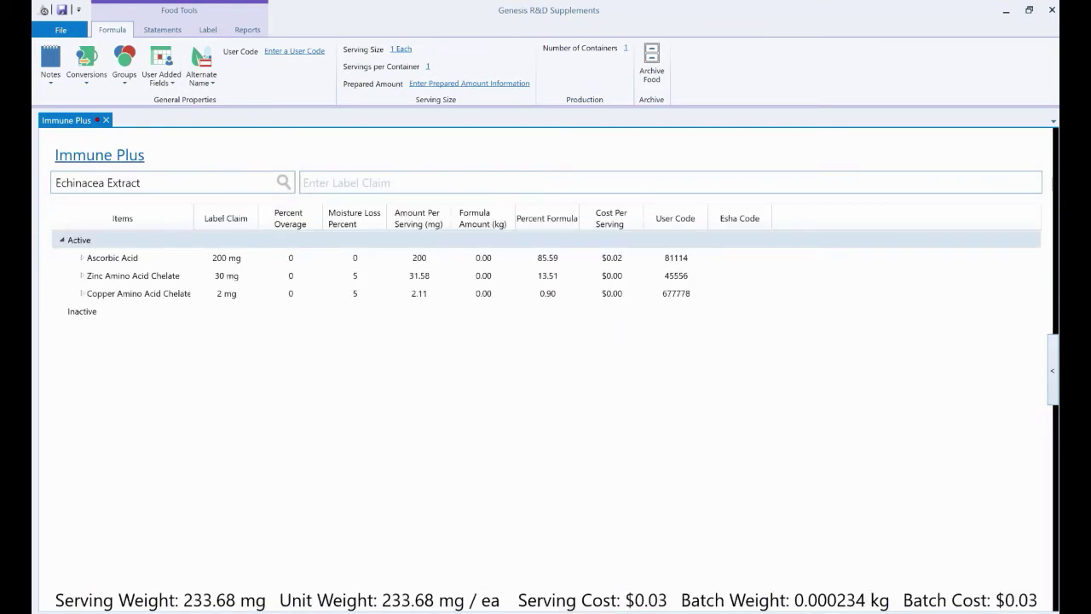
type("400")
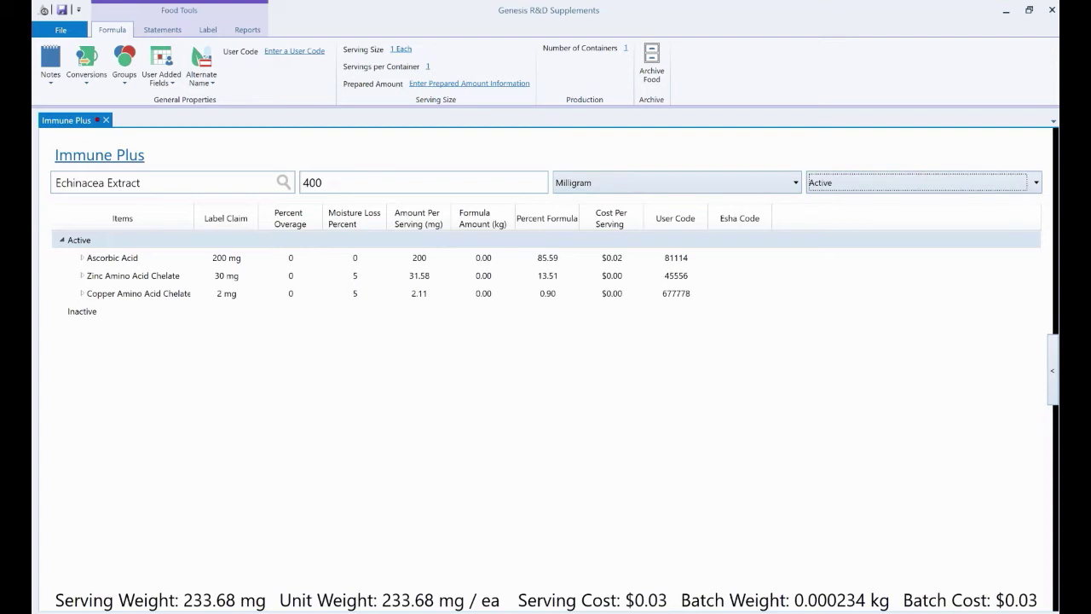
key("Return")
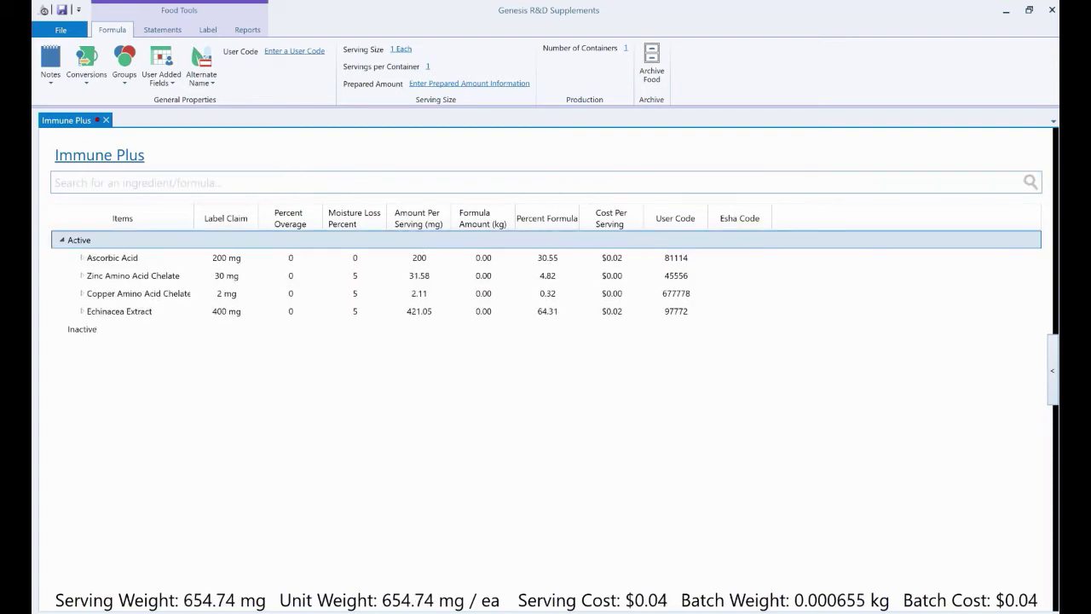
Add Microcrystalline Cellulose as an inactive ingredient with a label claim of 25 milligrams.
type("micr")
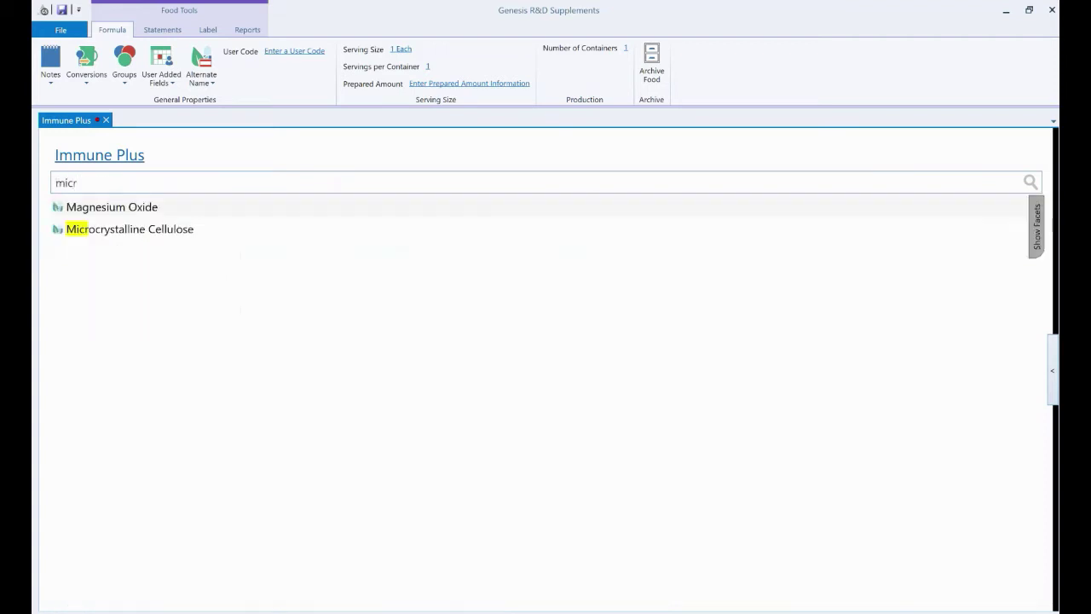
left_click(128, 304)
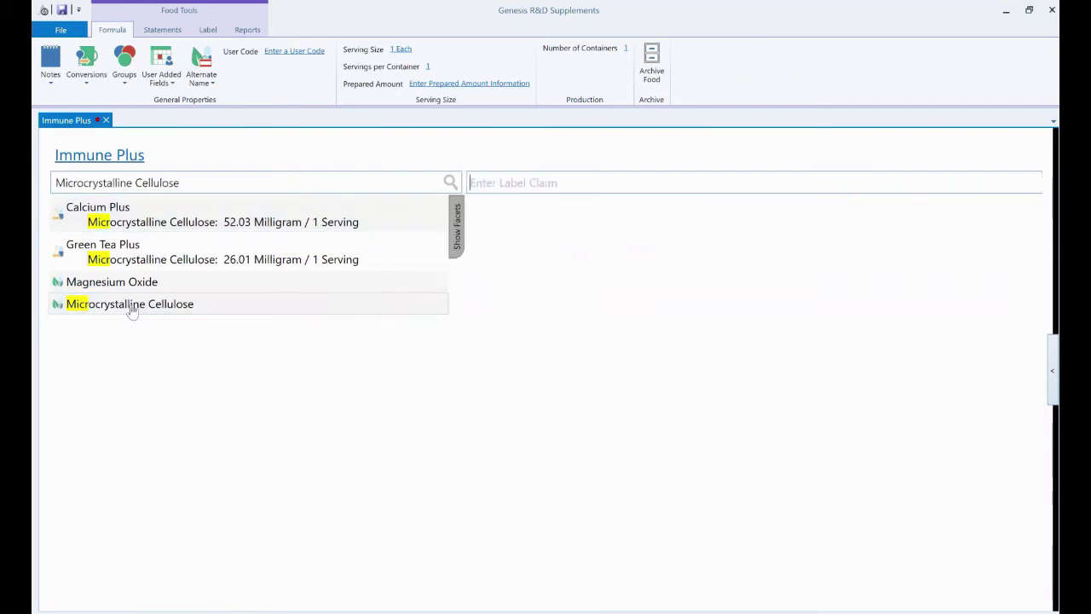
type("25")
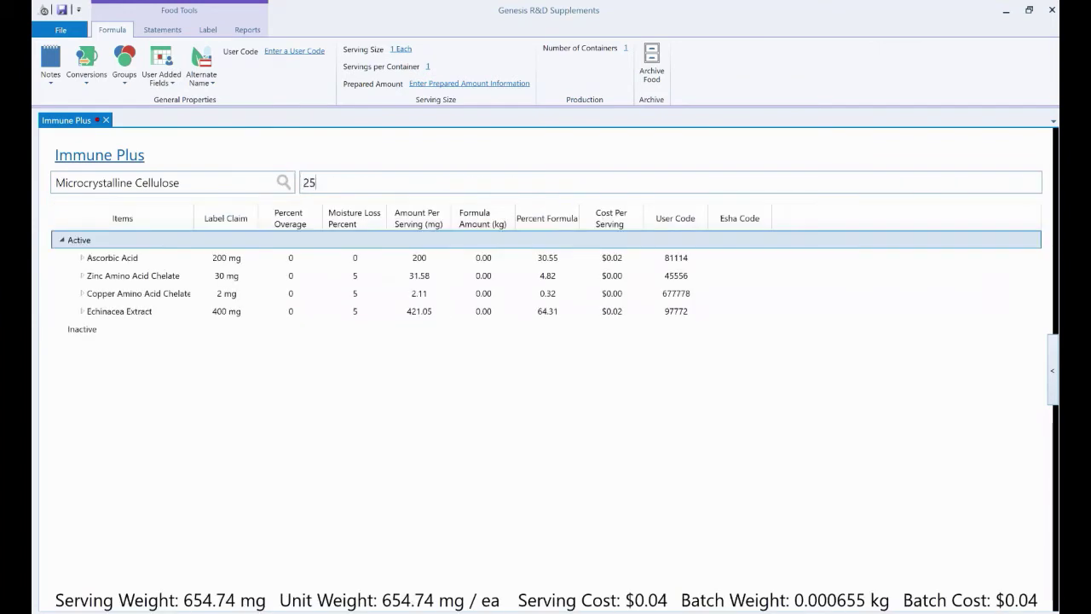
key("Tab")
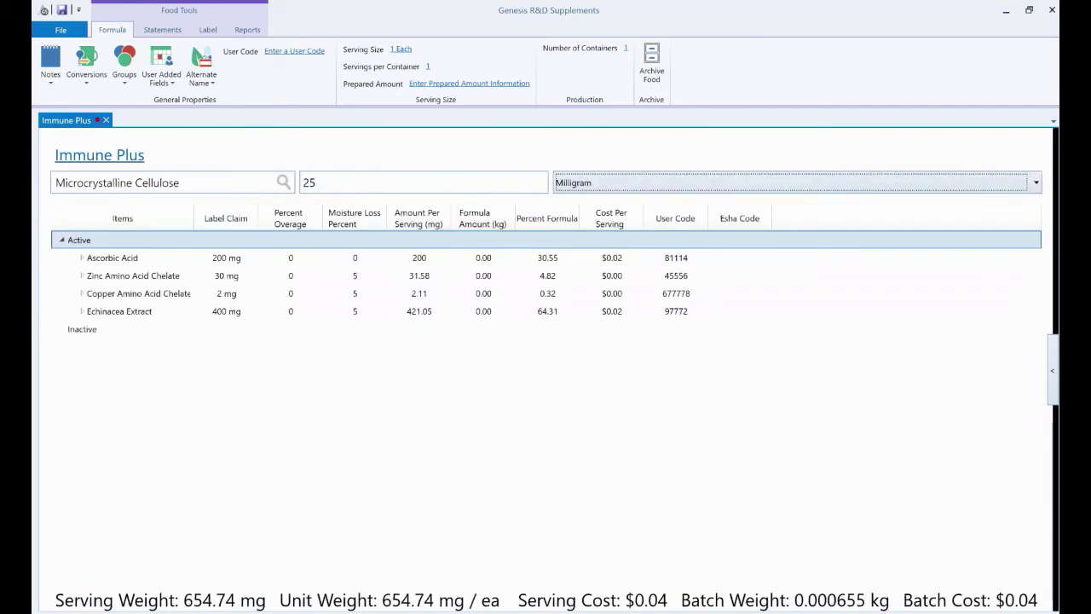
key("Tab")
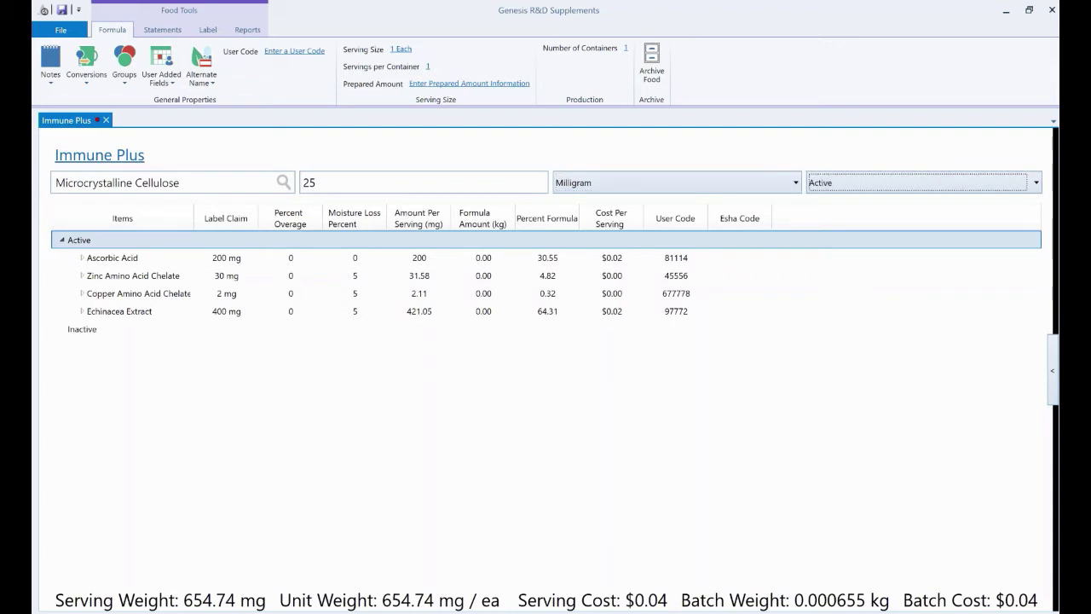
key("Down")
key("Return")
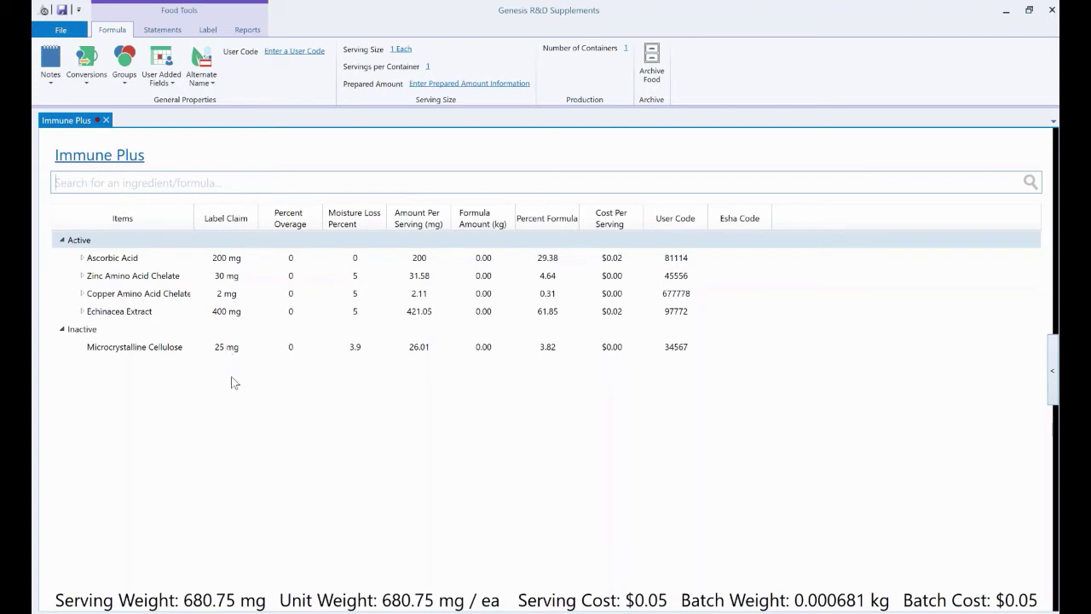
Set the percent overage of Ascorbic Acid to 10 in the formula.
left_click(294, 260)
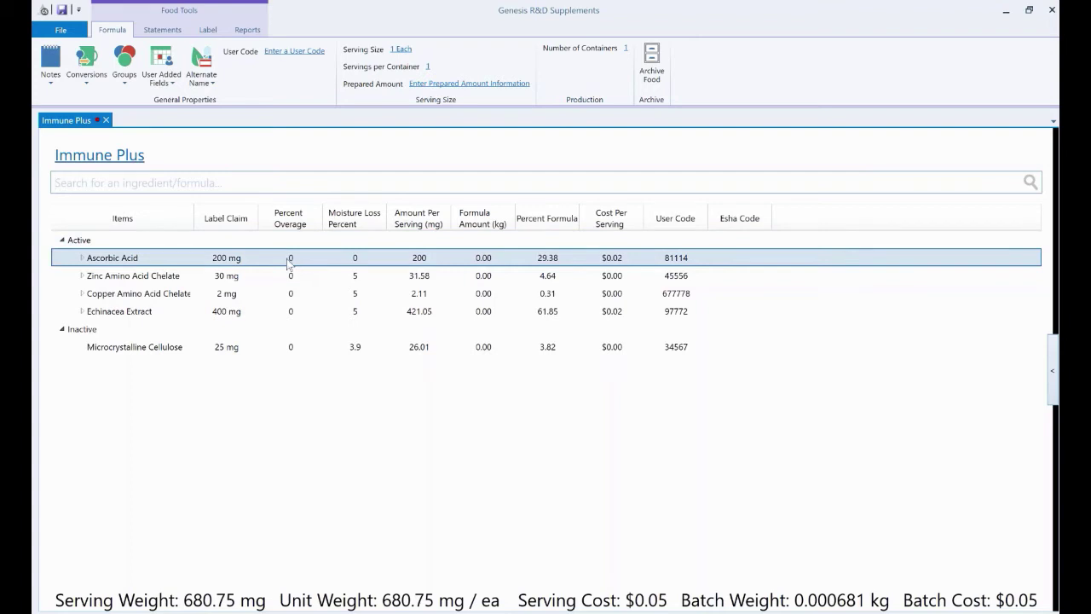
right_click(289, 261)
left_click(317, 270)
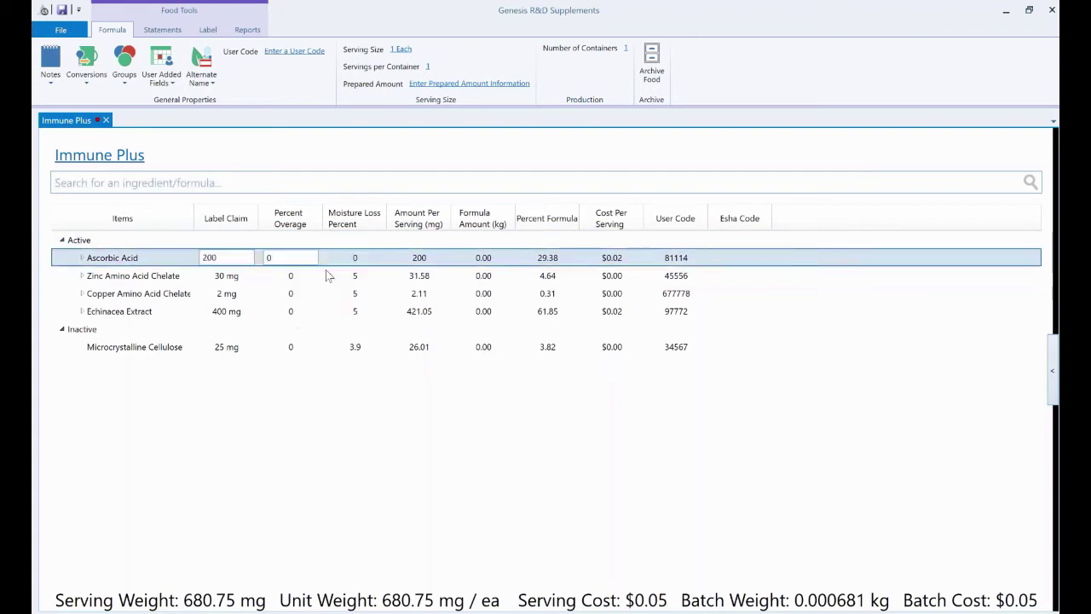
key("BackSpace")
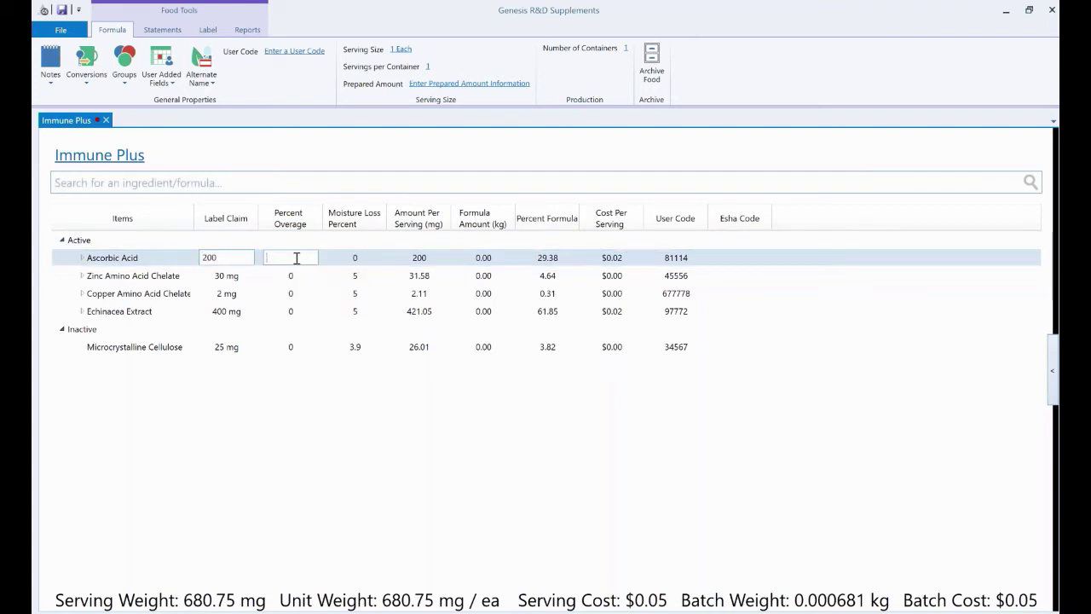
type("10")
key("Return")
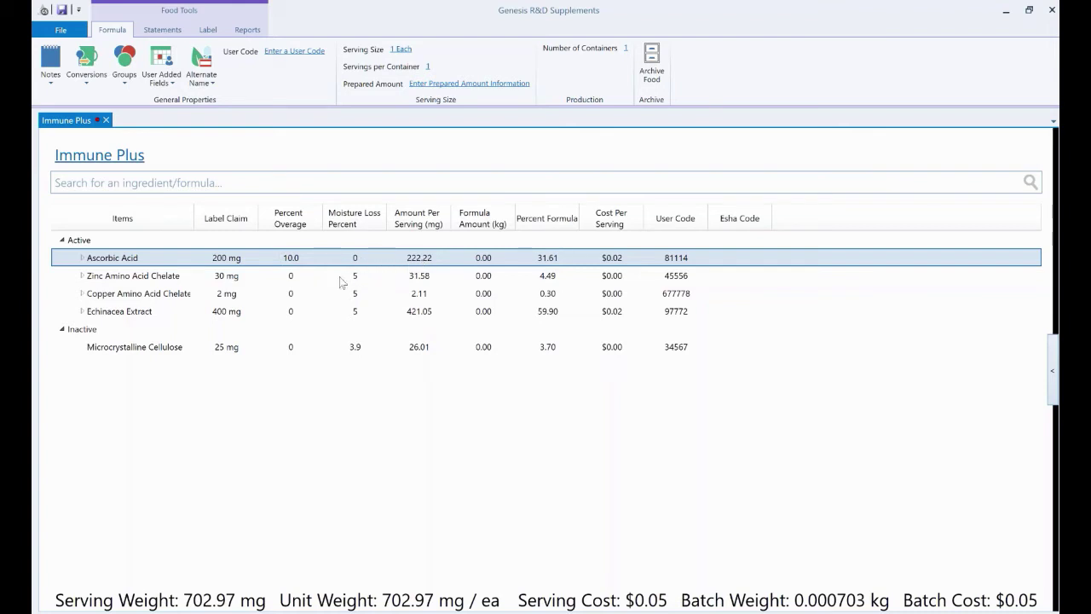
Set the percent overage of Zinc Amino Acid Chelate to 15.
left_click(292, 280)
right_click(291, 277)
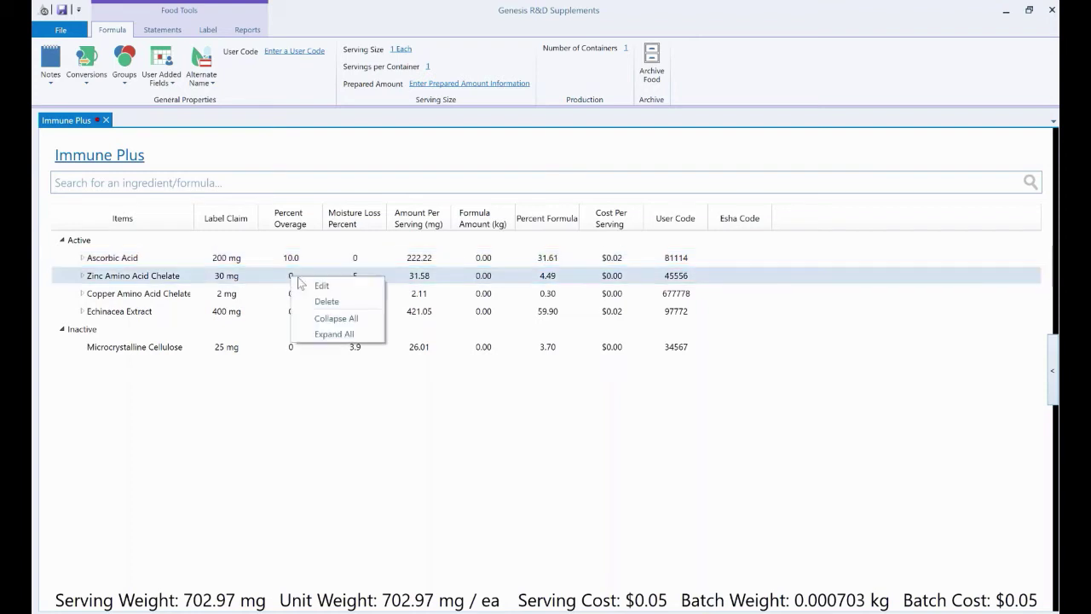
left_click(304, 285)
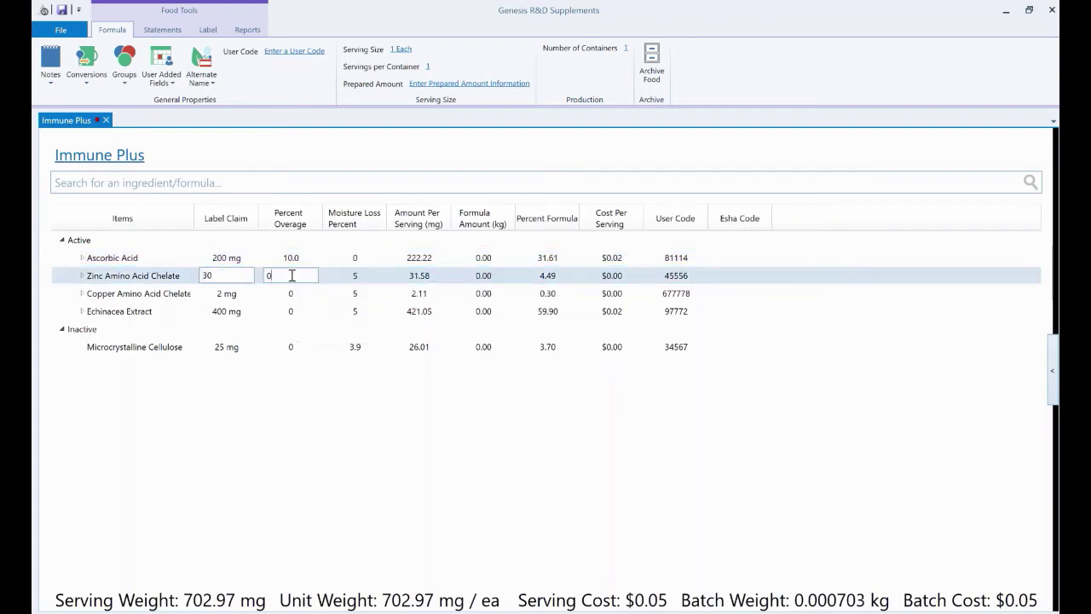
type("15")
key("Return")
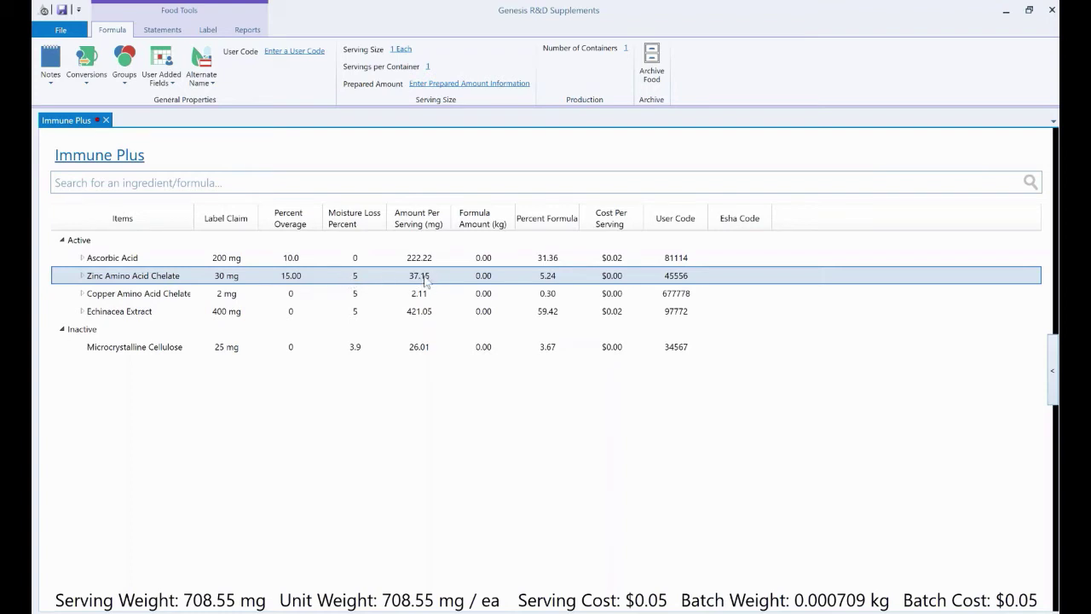
Set the percent overage of Copper Amino Acid Chelate to 10.
left_click(291, 298)
right_click(292, 296)
left_click(312, 305)
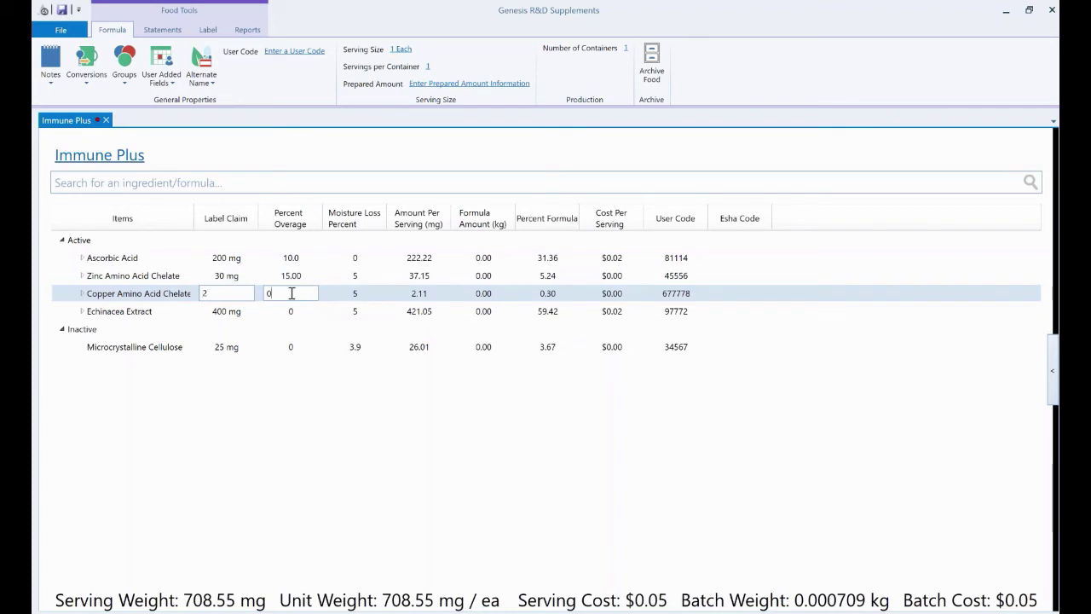
type("10")
key("Return")
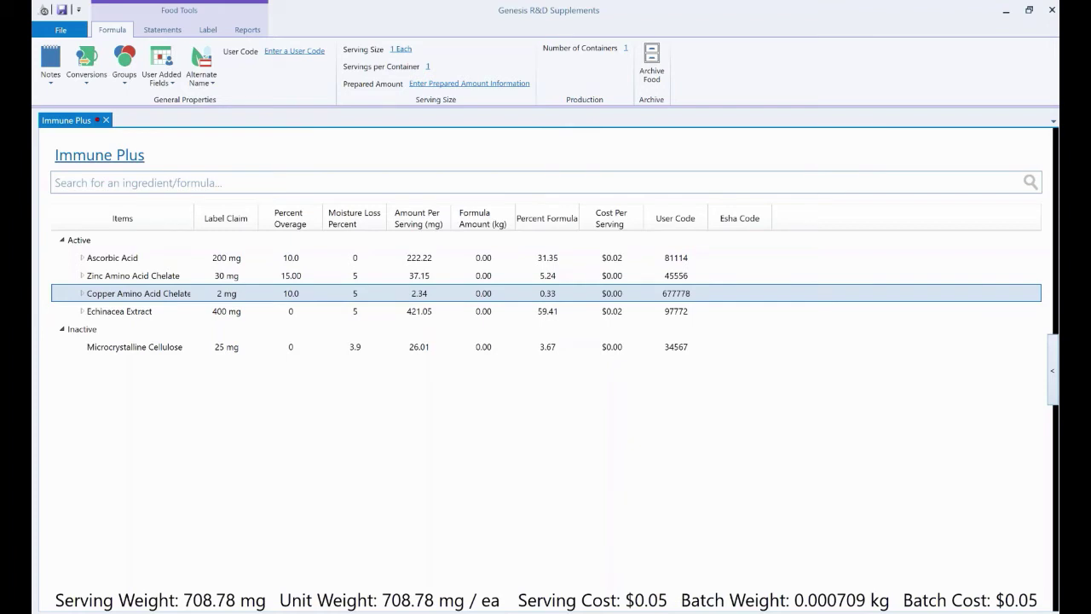
Set the percent overage of Echinacea Extract to 20.
left_click(292, 314)
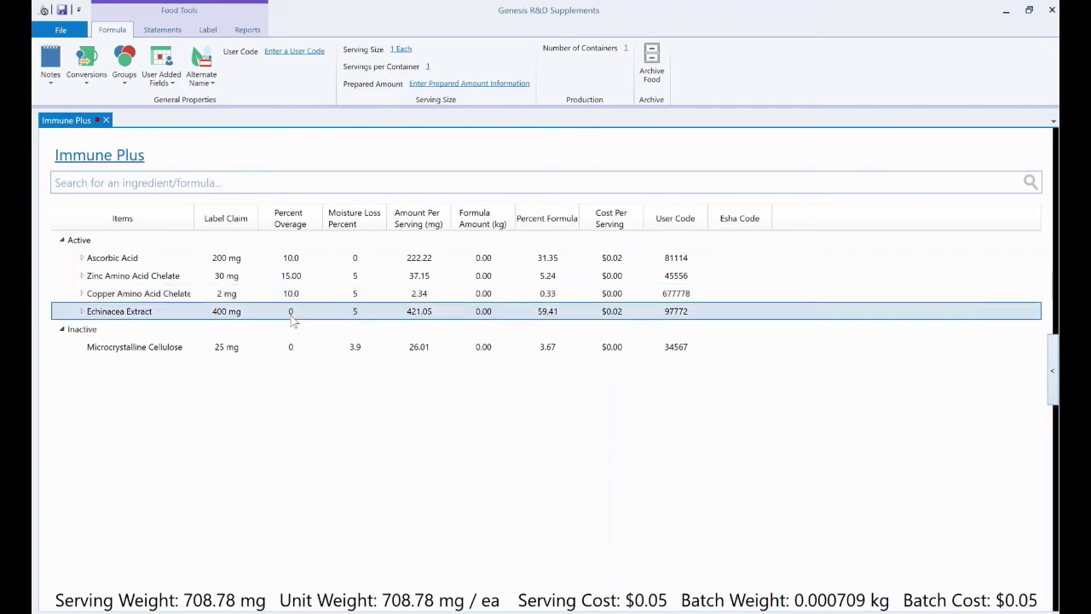
right_click(291, 316)
left_click(309, 326)
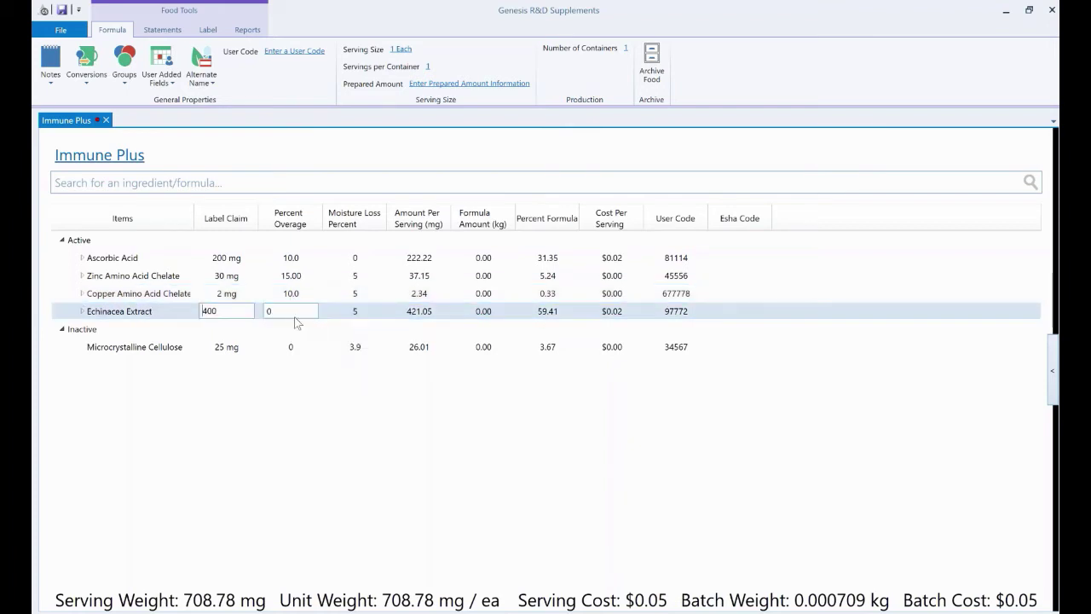
left_click(291, 312)
type("20")
key("Return")
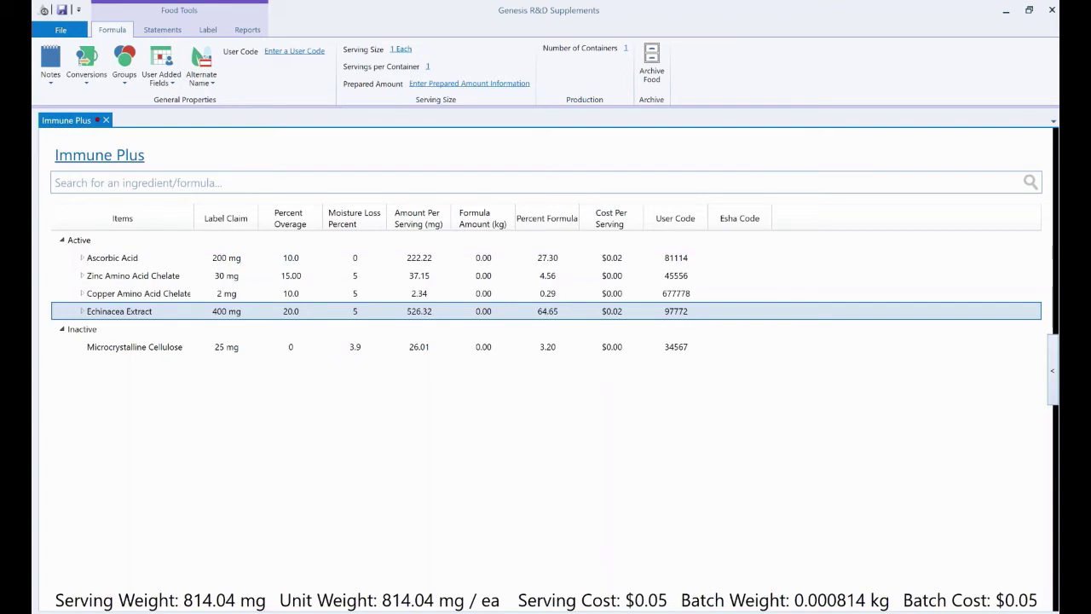
Expand Ascorbic Acid, Zinc Amino Acid Chelate, Copper Amino Acid Chelate and Echinacea Extract to show their component nutrients.
left_click(83, 259)
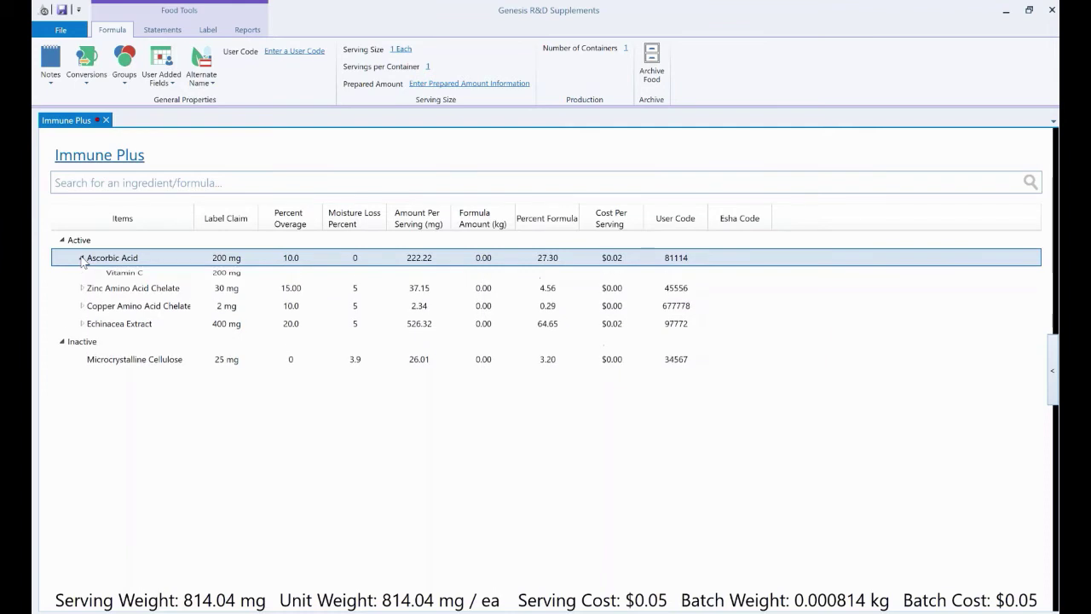
left_click(82, 294)
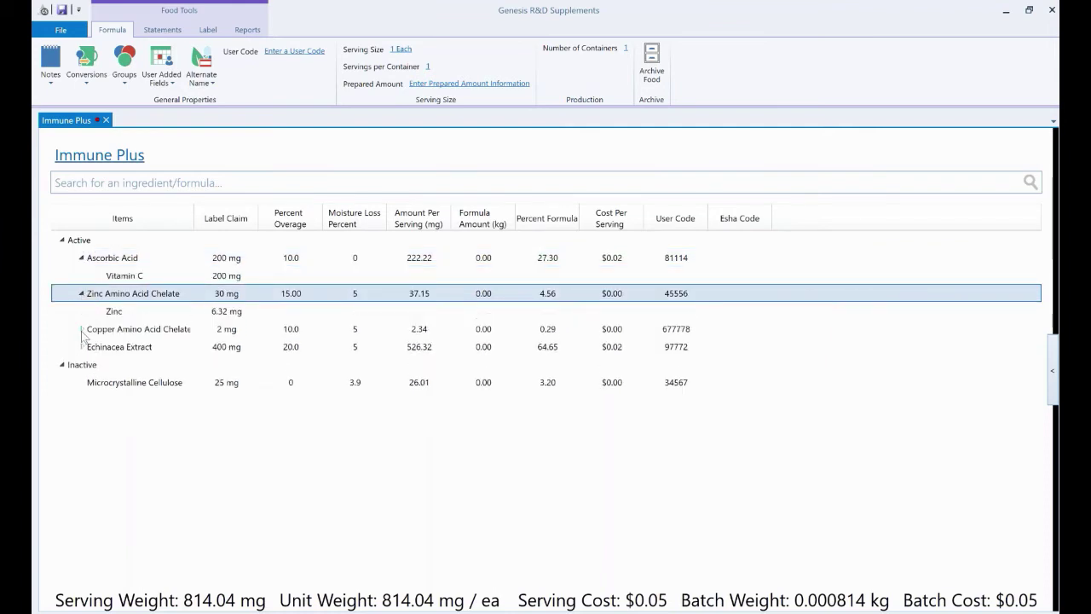
left_click(83, 329)
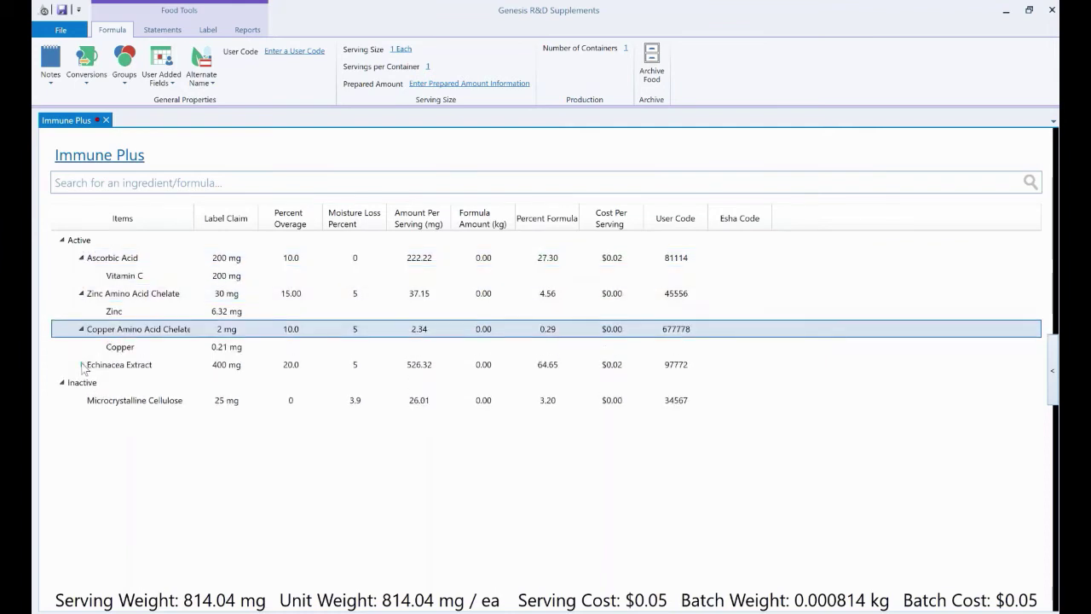
left_click(83, 365)
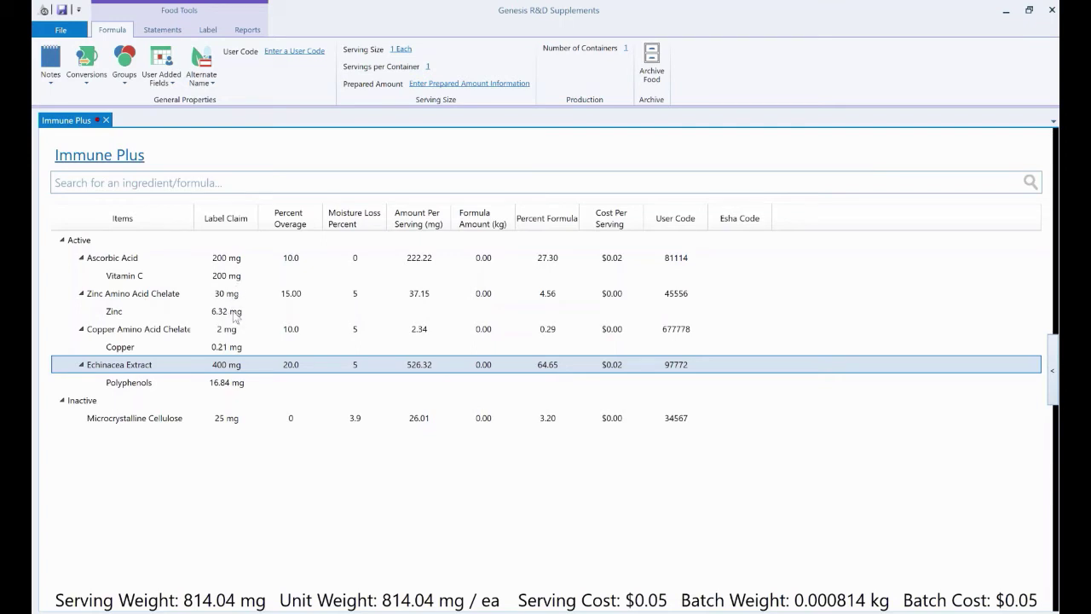
Set the label claim of the Zinc component under Zinc Amino Acid Chelate to 30 mg.
left_click(228, 314)
right_click(230, 314)
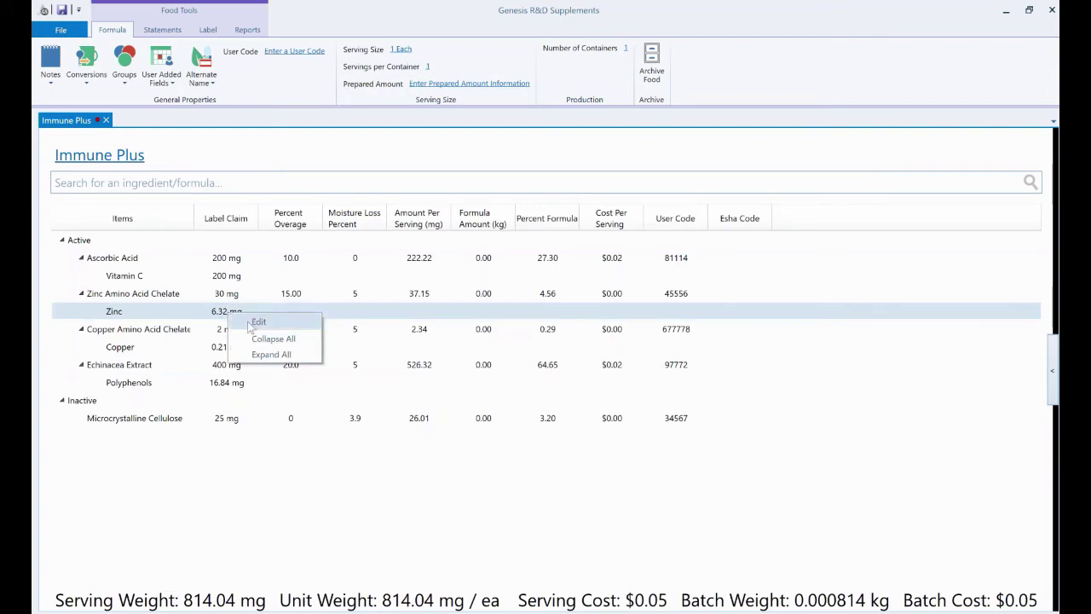
left_click(253, 324)
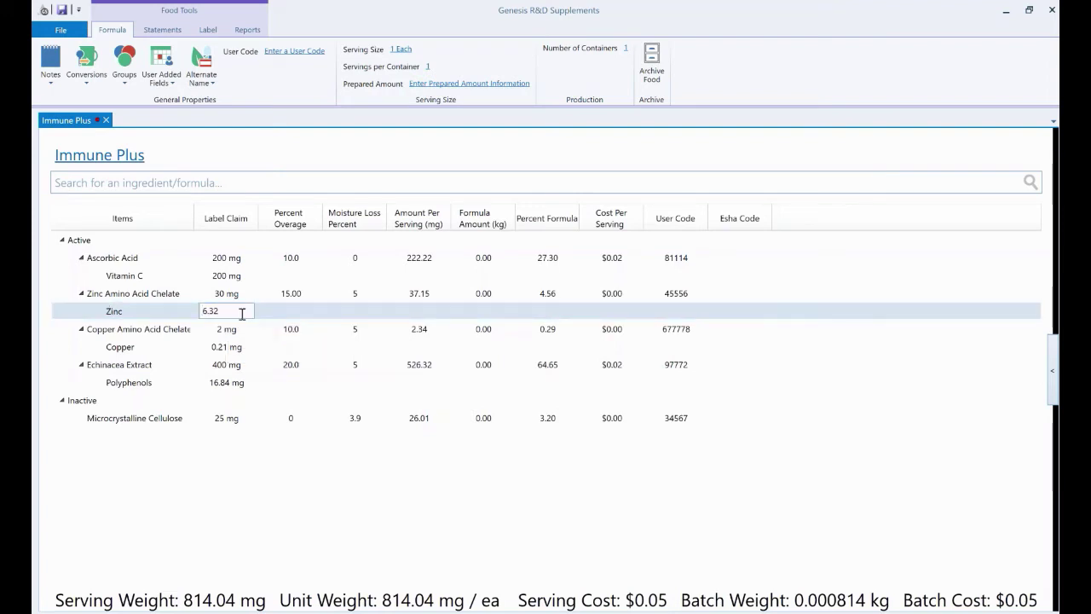
left_click_drag(244, 312, 204, 312)
type("30")
key("Return")
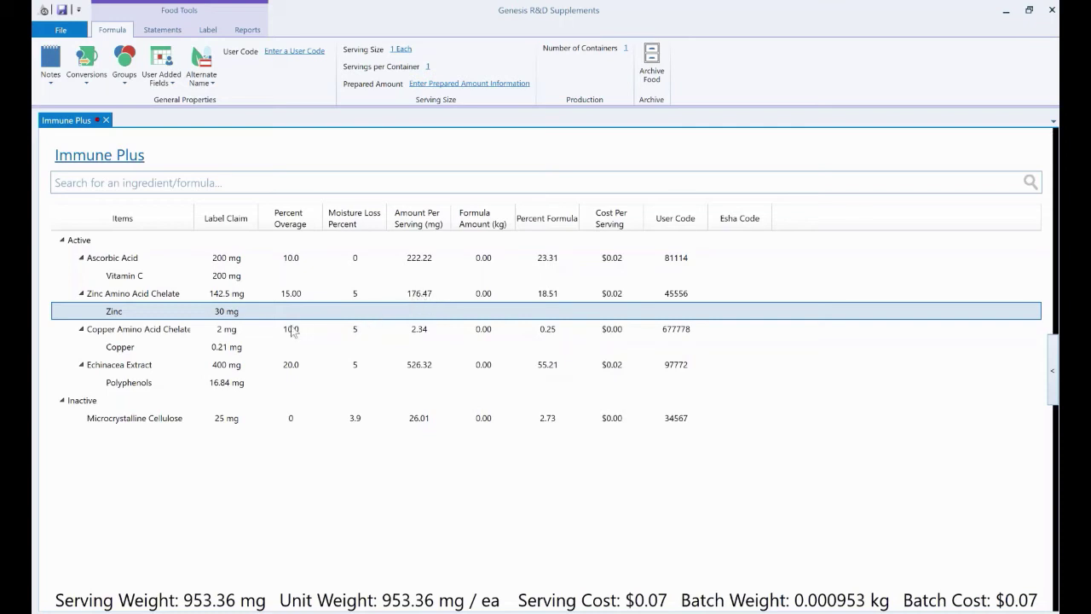
Set the label claim of the Copper component under Copper Amino Acid Chelate to 2 mg.
left_click(226, 350)
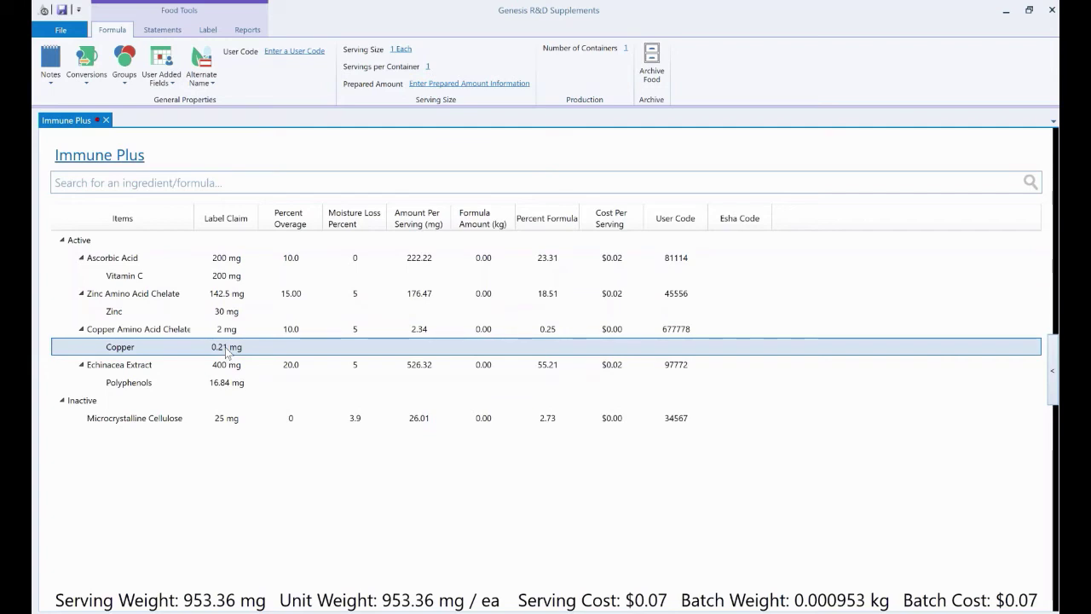
right_click(226, 350)
left_click(255, 359)
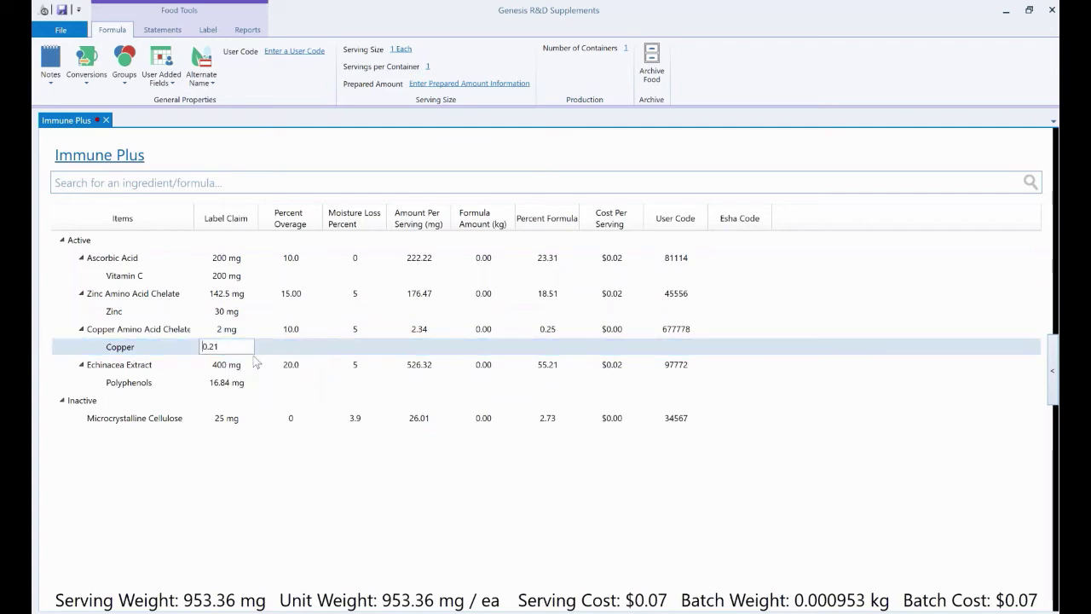
double_click(204, 346)
type("2")
key("Return")
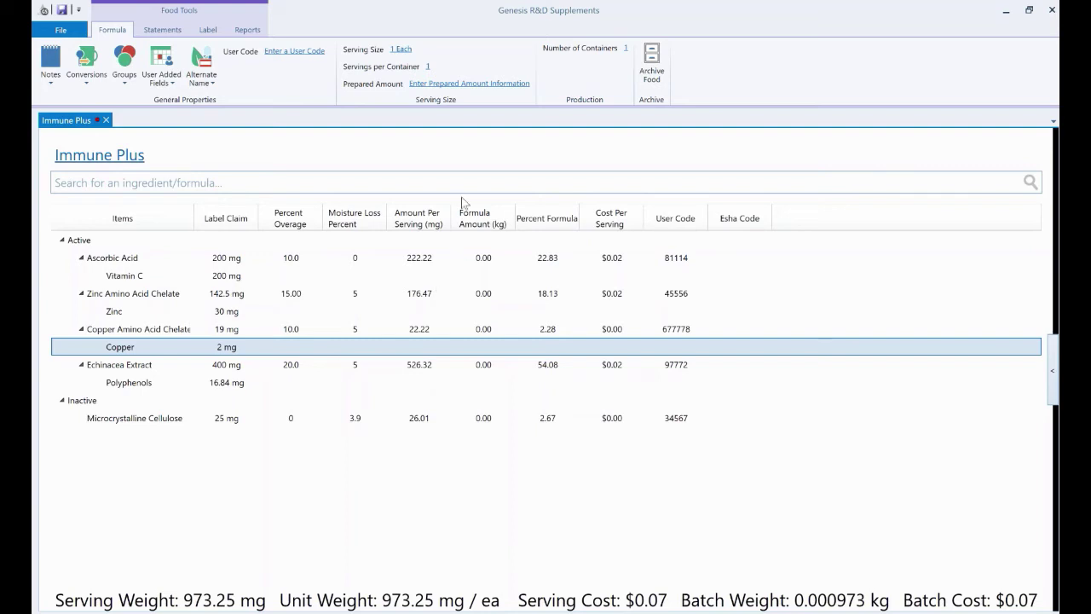
Set the formula's serving size to 2 with Tablet as the unit.
left_click(400, 52)
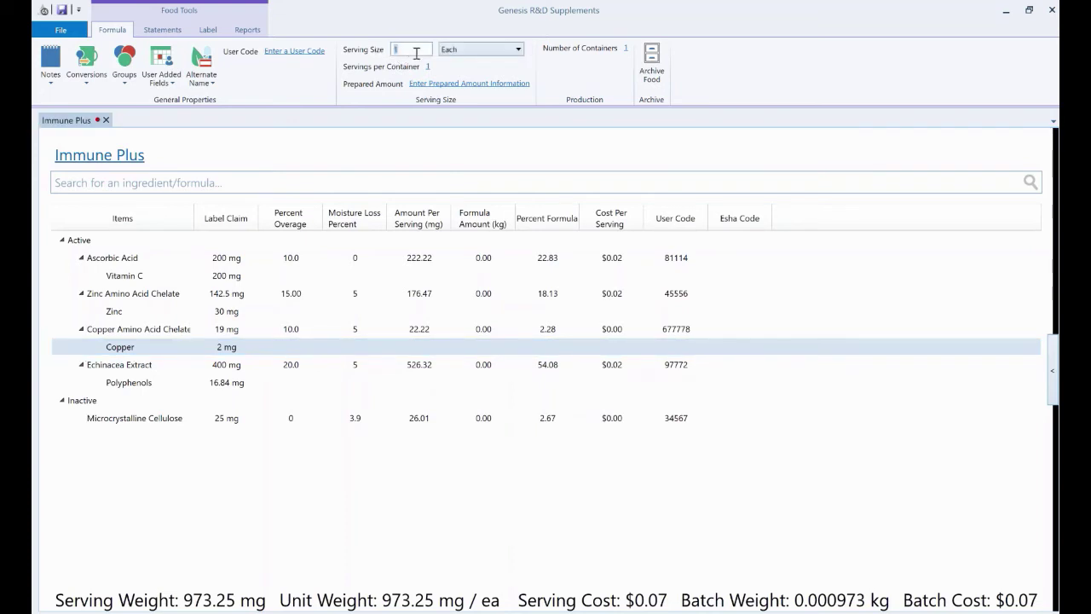
type("2")
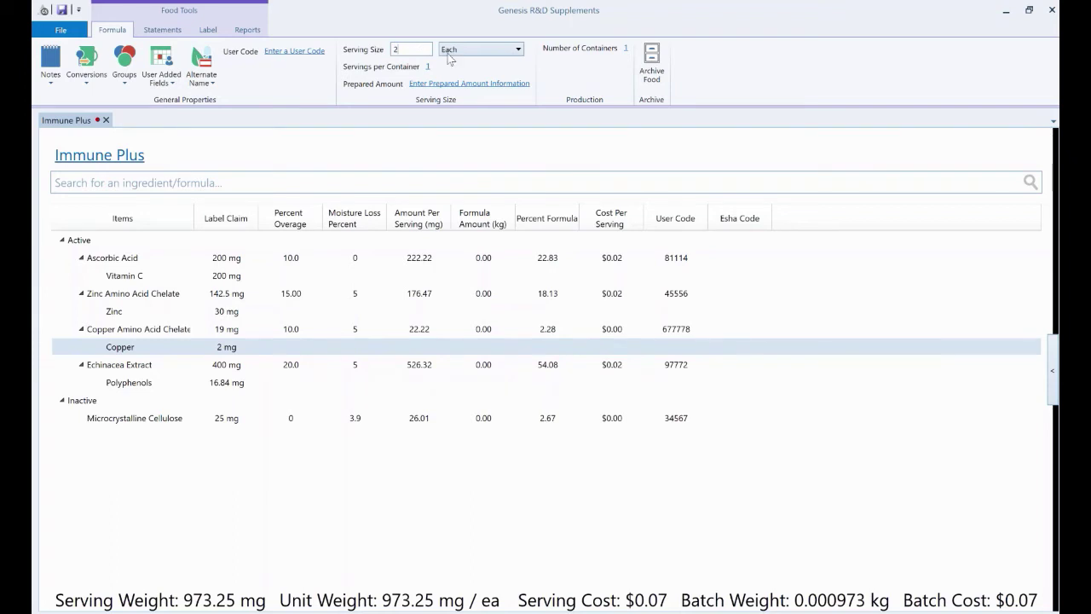
left_click(518, 50)
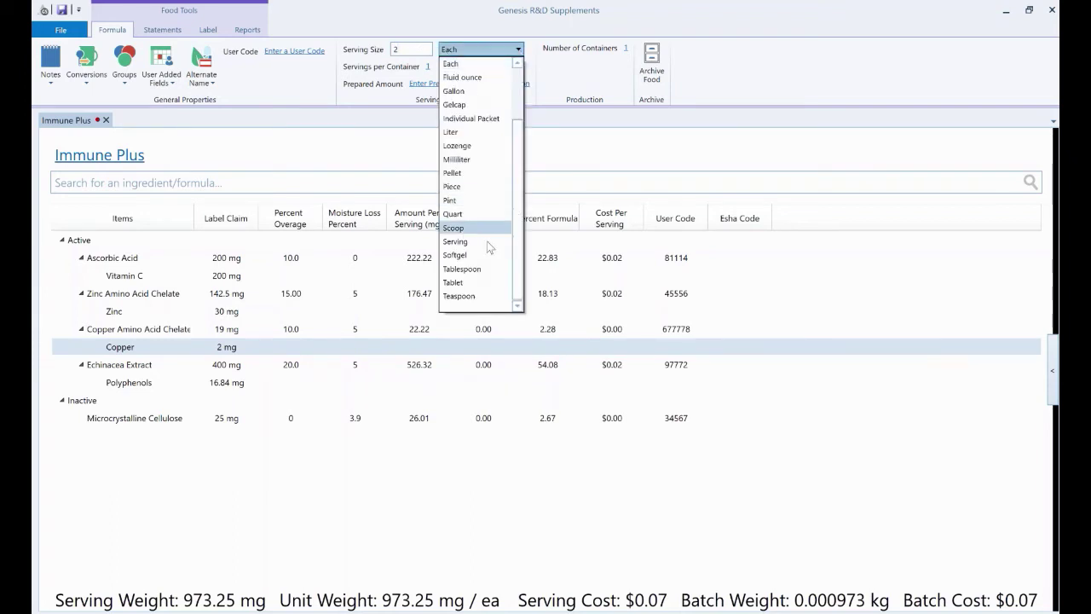
left_click(453, 283)
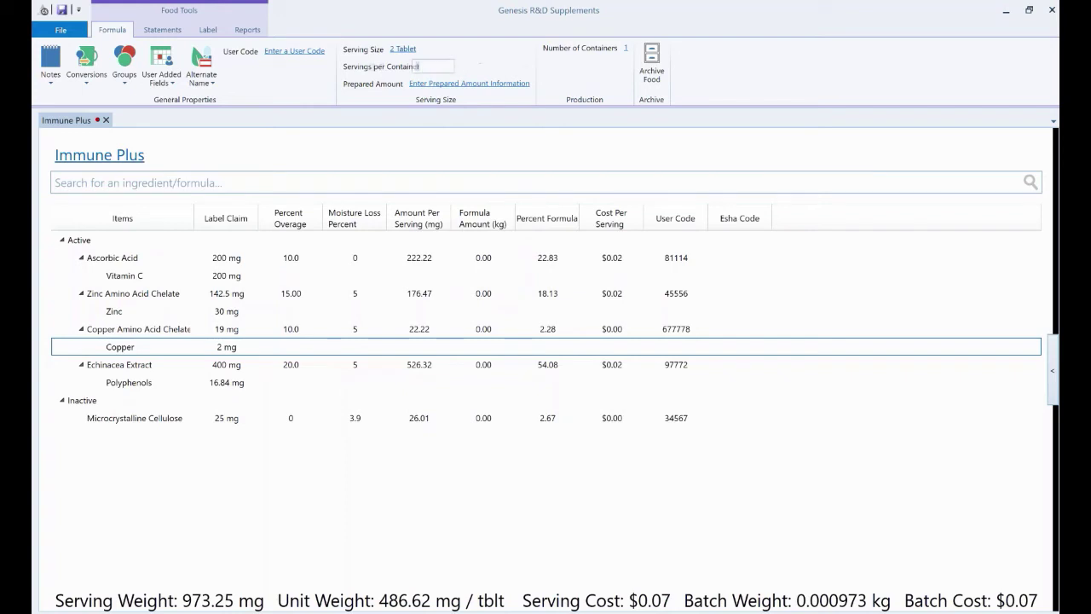
Set the servings per container to 50 and the number of containers to 20000.
type("50")
key("Tab")
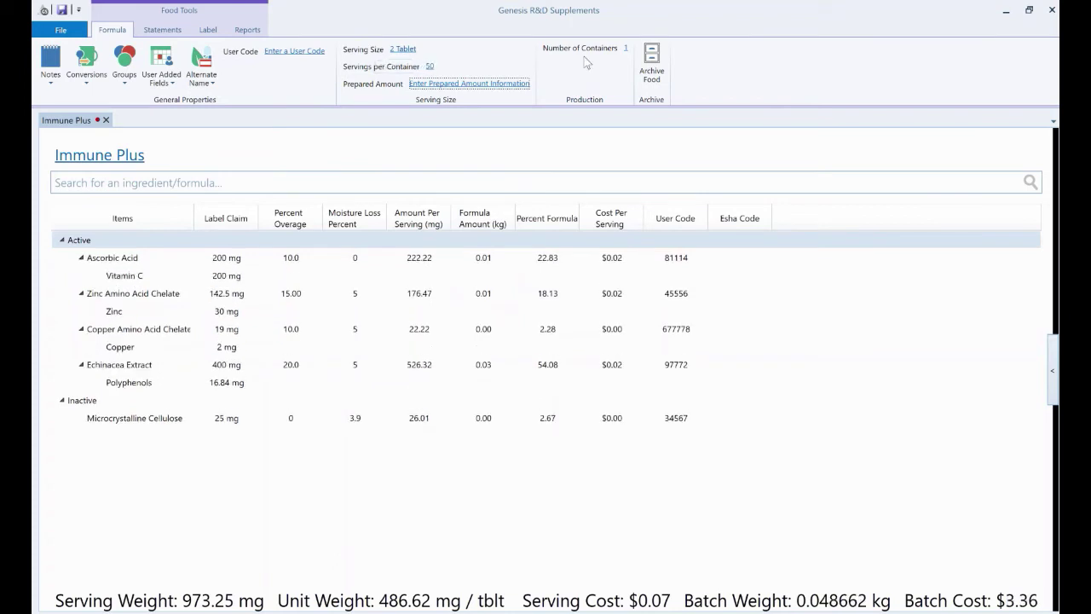
key("Tab")
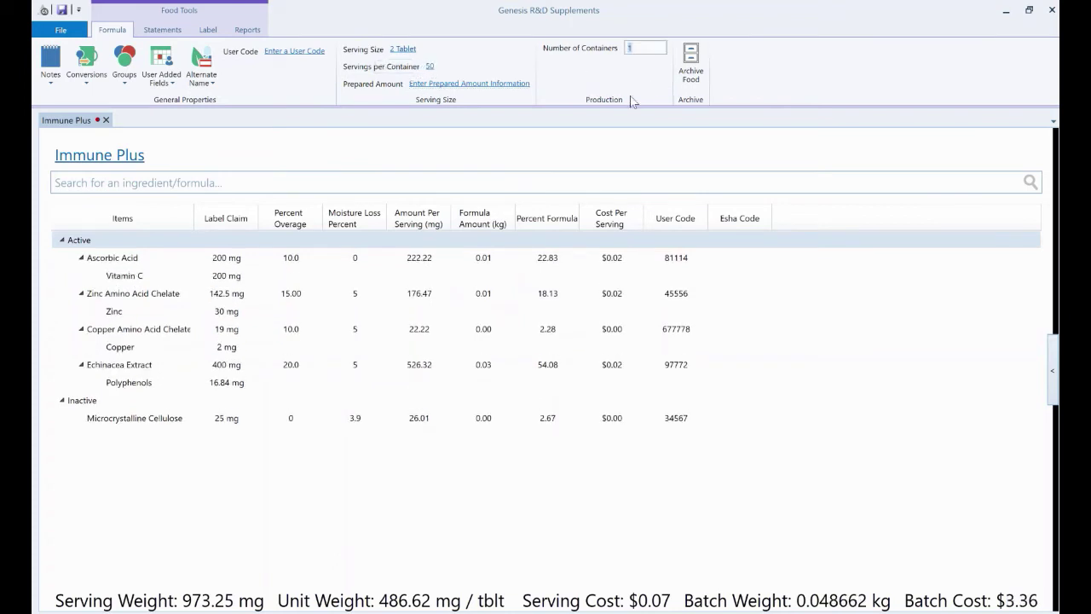
type("20000")
key("Tab")
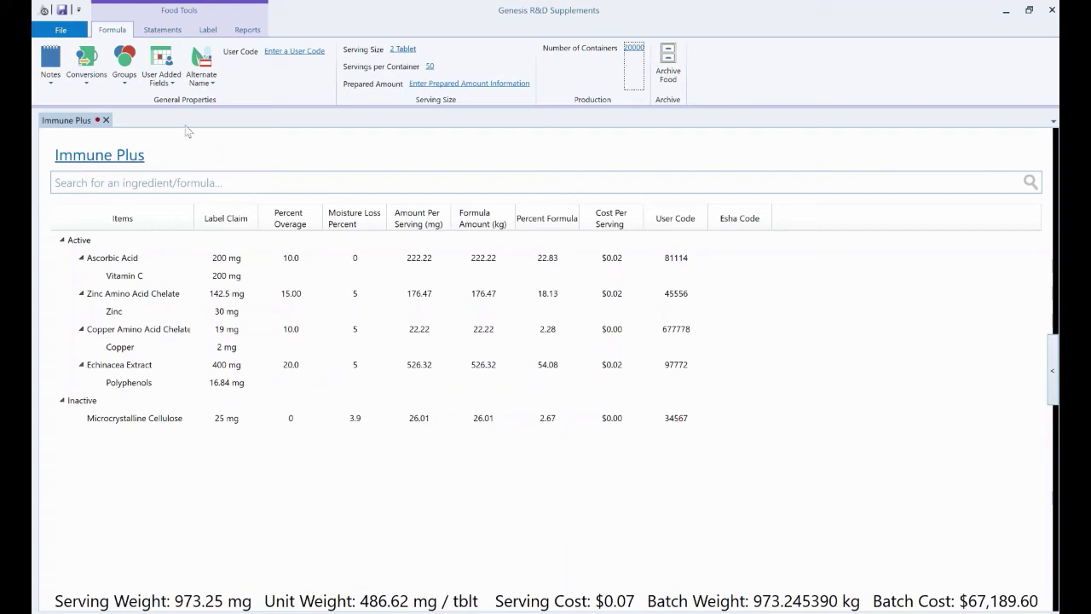
Include the Almond allergen from Echinacea Extract in the formula's allergen statement and add Soy as another allergen.
left_click(162, 33)
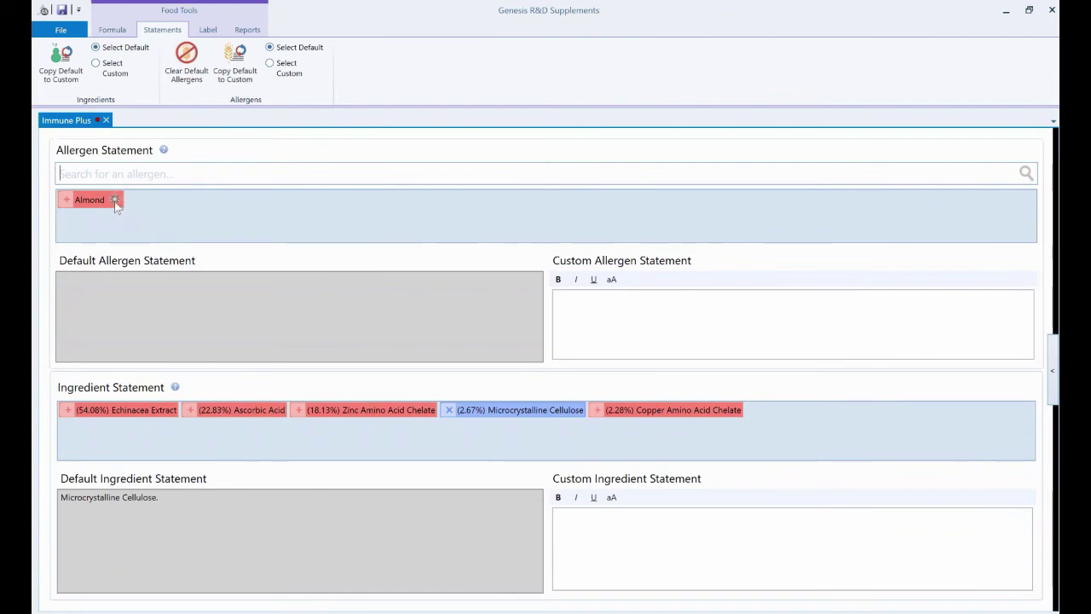
mouse_move(117, 205)
mouse_move(67, 205)
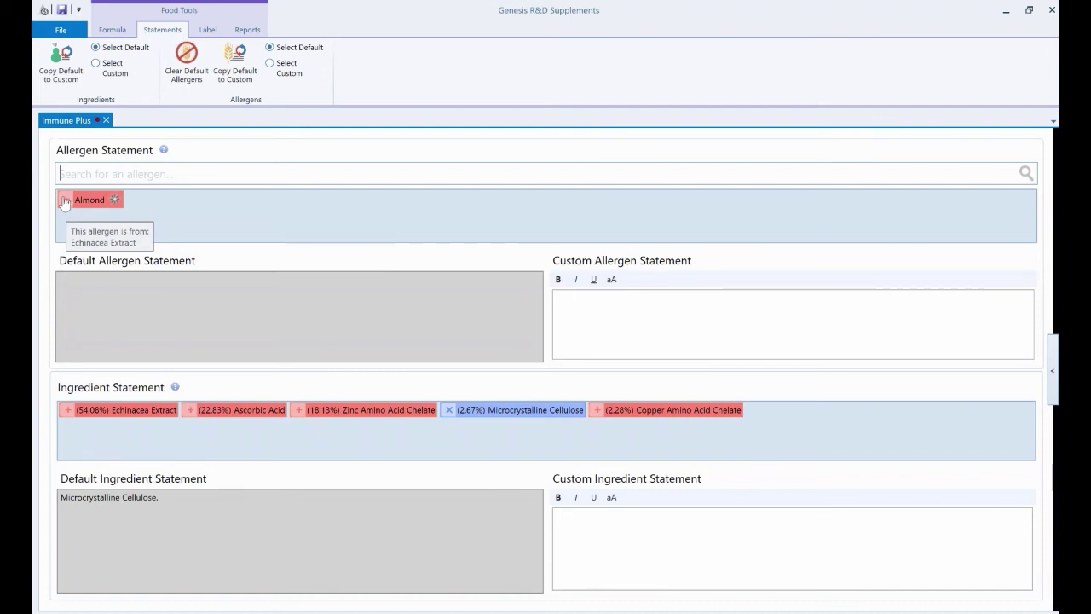
left_click(65, 203)
mouse_move(64, 203)
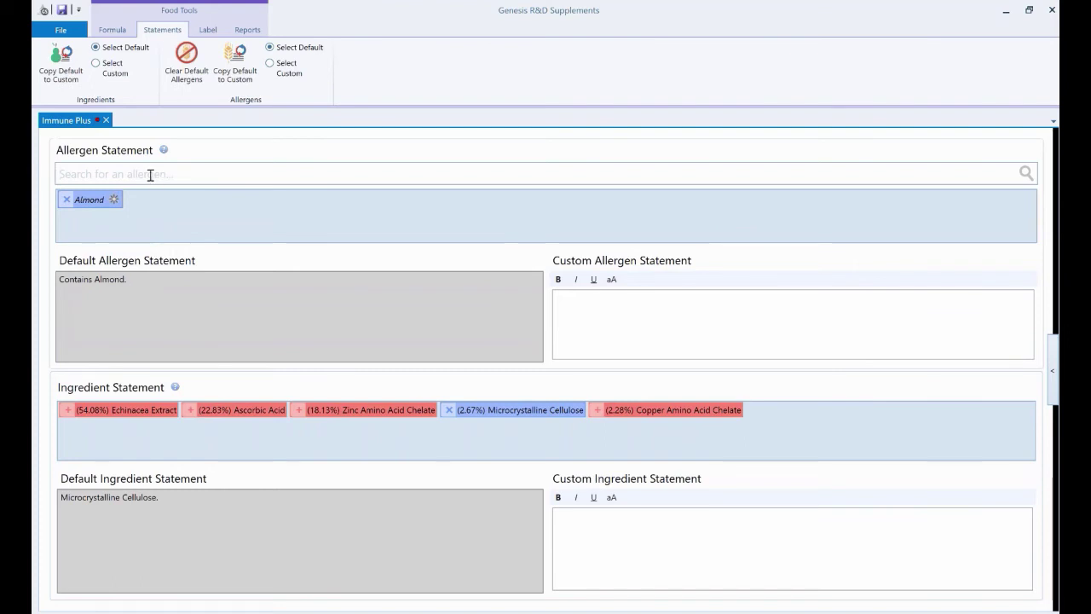
type("soy")
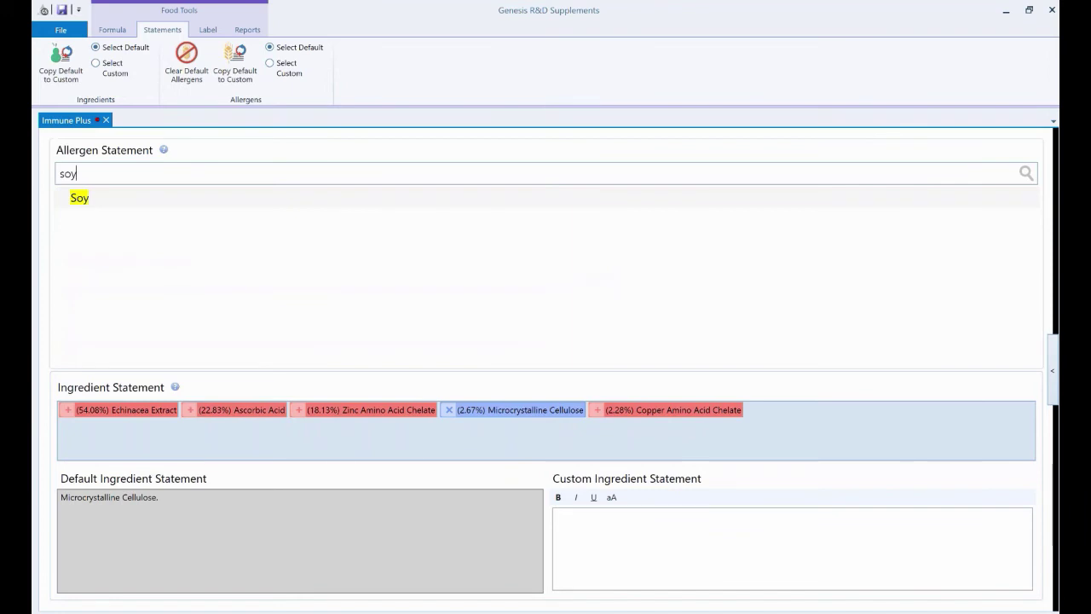
key("Return")
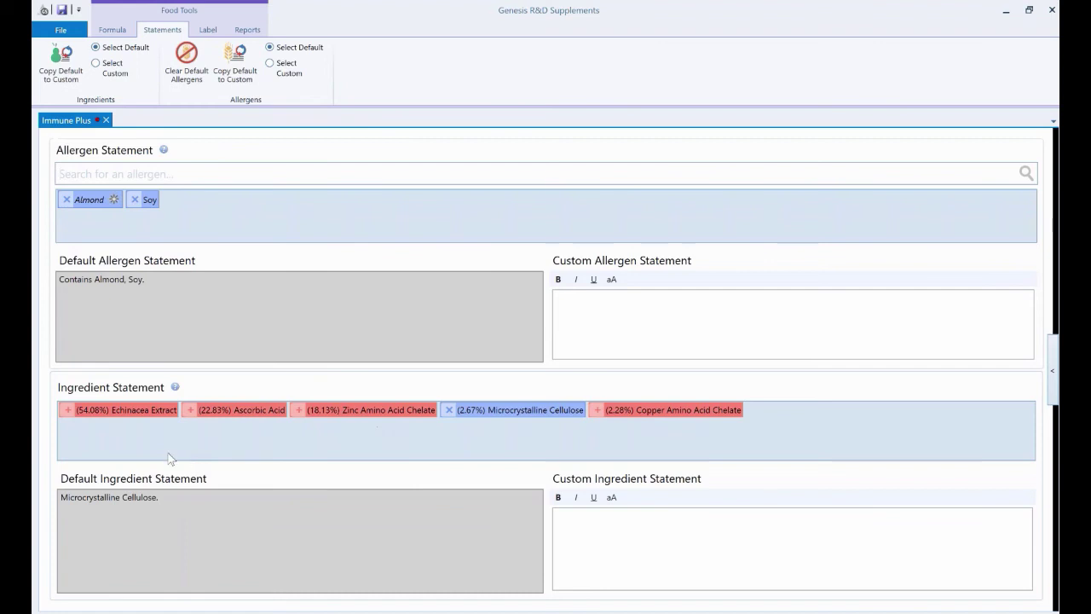
Try including Ascorbic Acid in the ingredient statement and exclude it again.
left_click(190, 411)
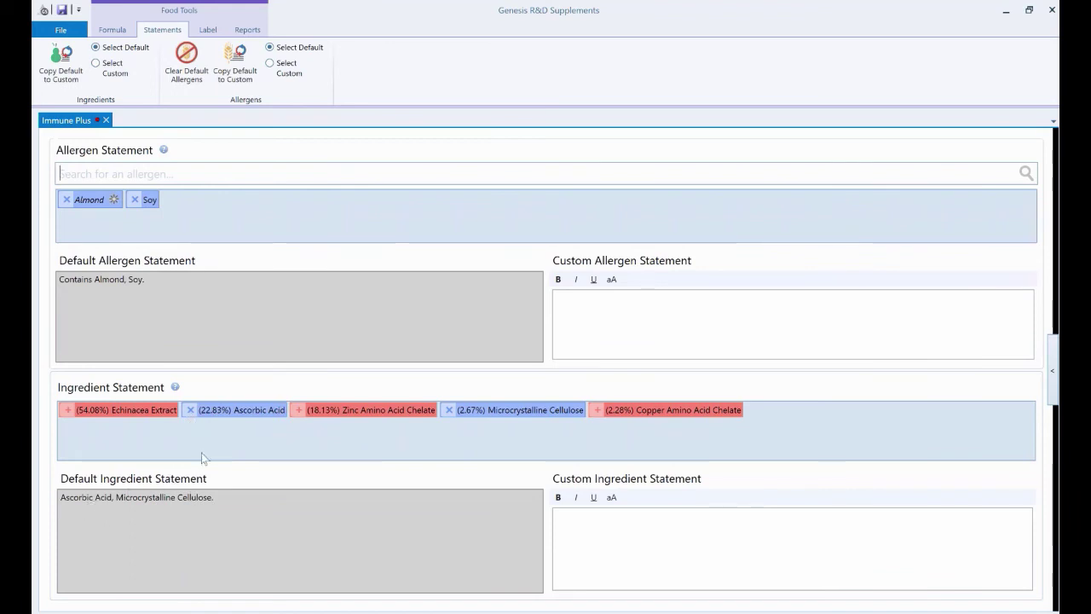
left_click(190, 411)
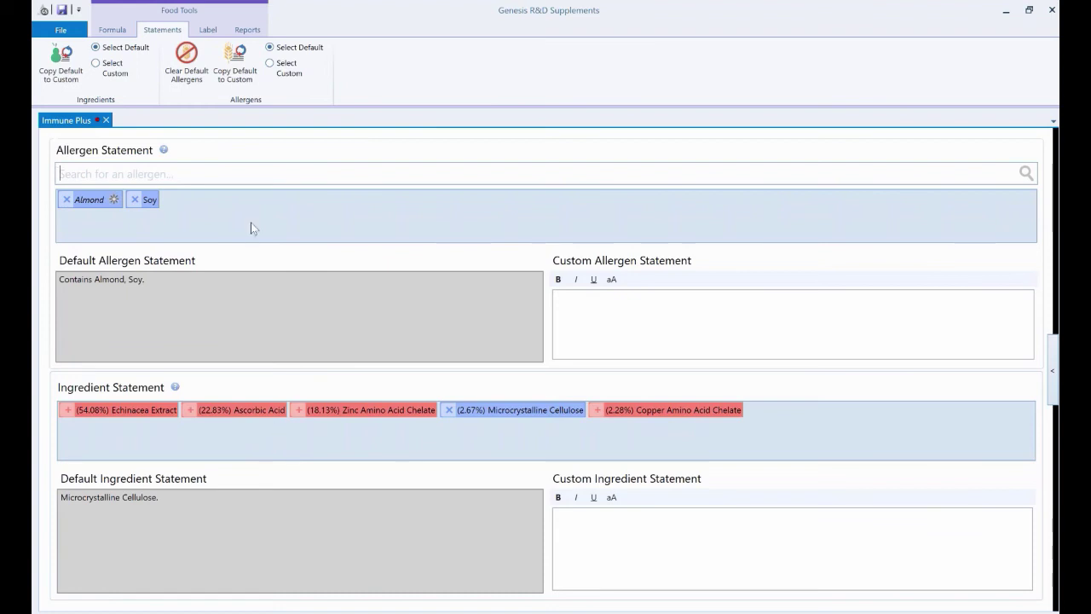
Show the label tools for the Immune Plus formula.
left_click(207, 31)
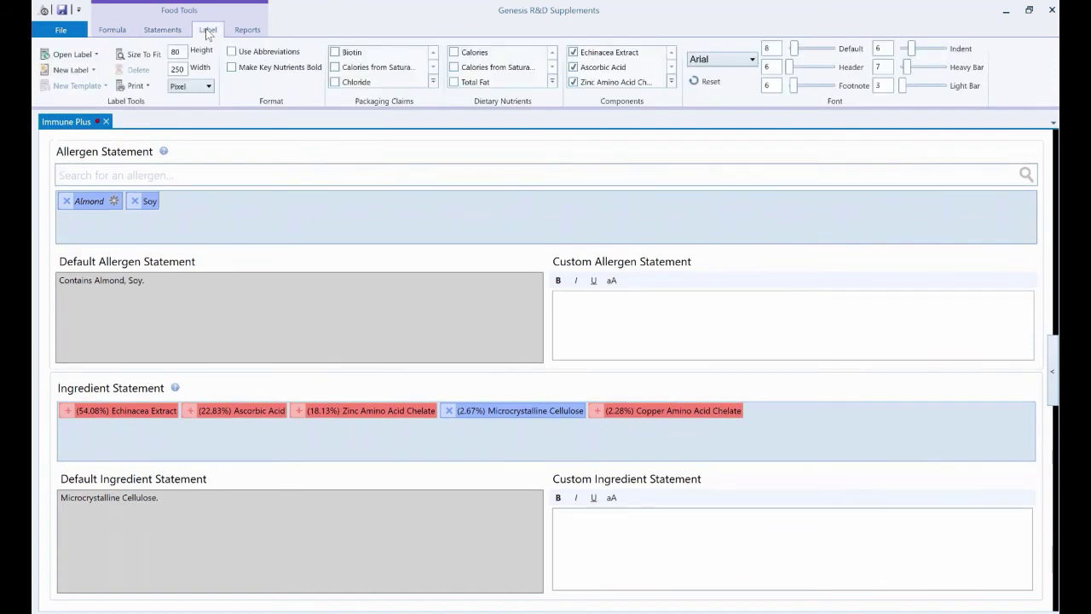